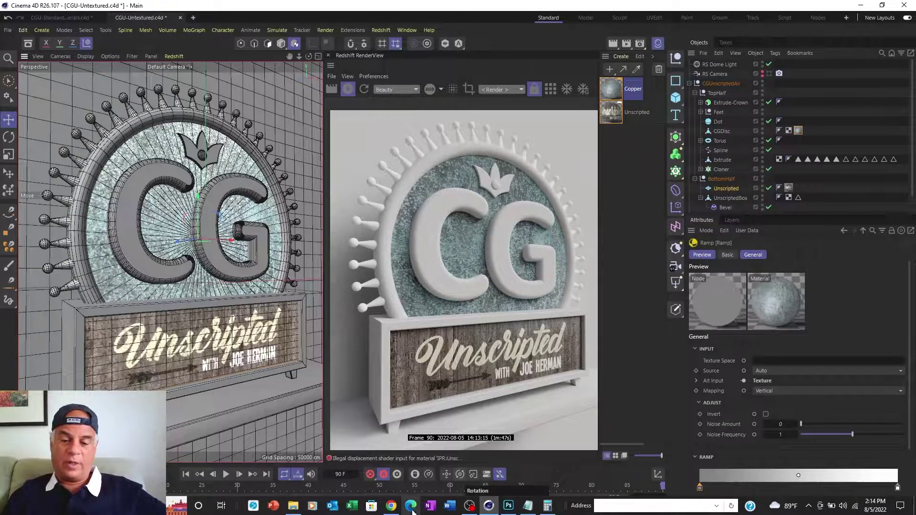
Switch to Photoshop and examine the metal ring, spikes and crown up close in the CG-Unscripted-Logo.psd reference
click(505, 507)
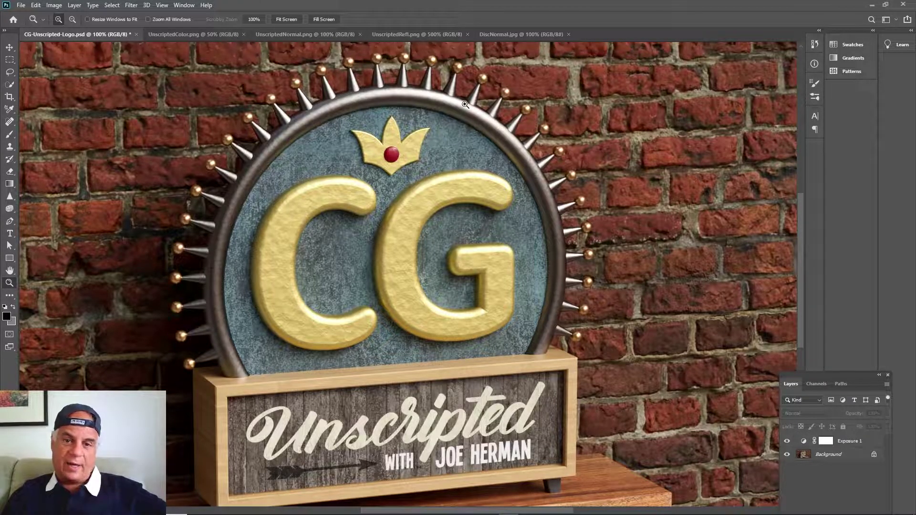
click(512, 142)
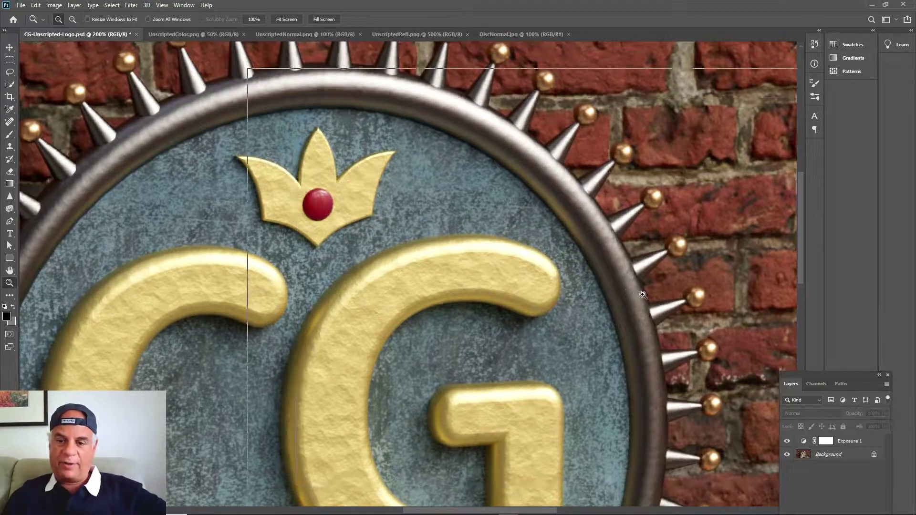
click(620, 291)
drag(638, 321, 415, 95)
drag(437, 290, 506, 495)
drag(387, 155, 748, 374)
drag(295, 343, 535, 108)
drag(258, 318, 313, 143)
drag(259, 374, 248, 123)
drag(248, 175, 154, 388)
drag(548, 149, 260, 405)
drag(662, 167, 611, 389)
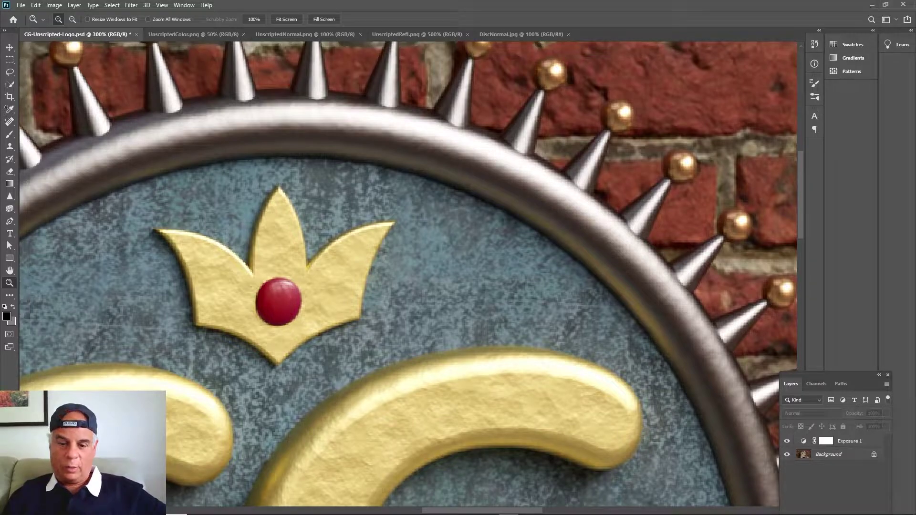
Switch back to Cinema 4D and create a Redshift Standard material named Iron
click(488, 506)
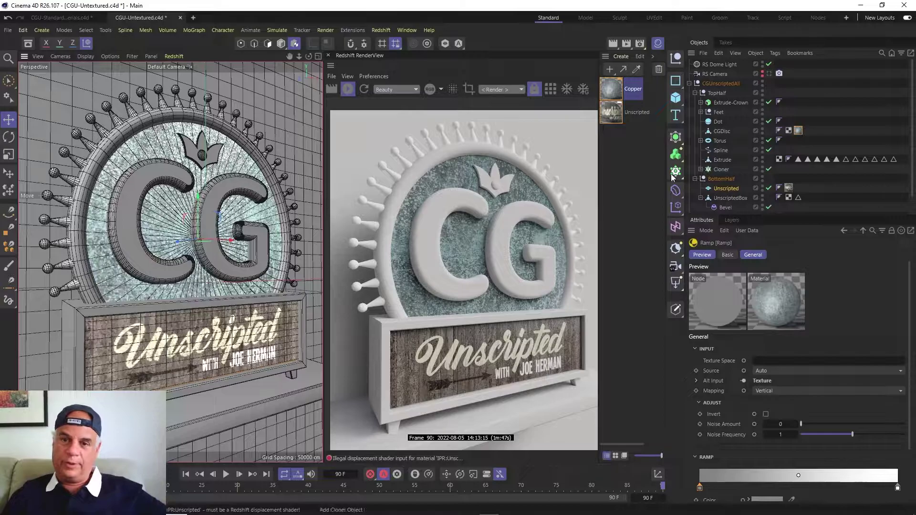
click(610, 70)
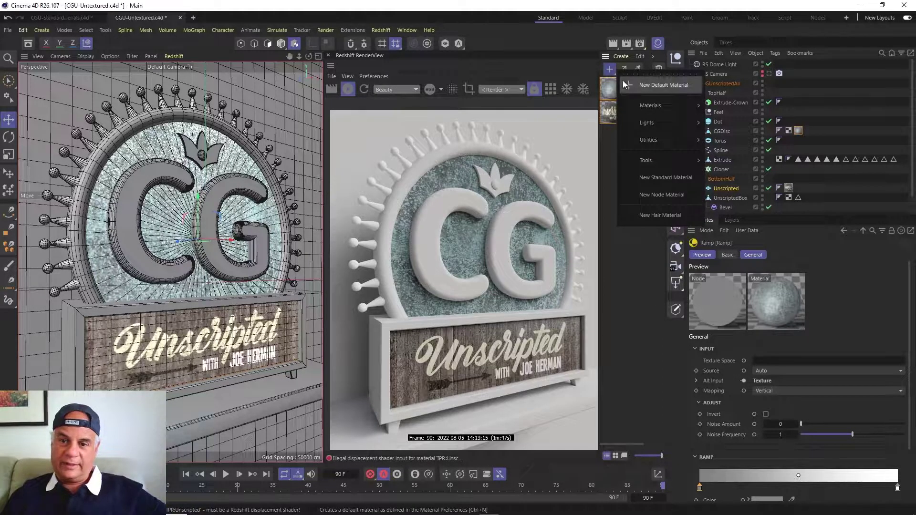
mouse_move(651, 106)
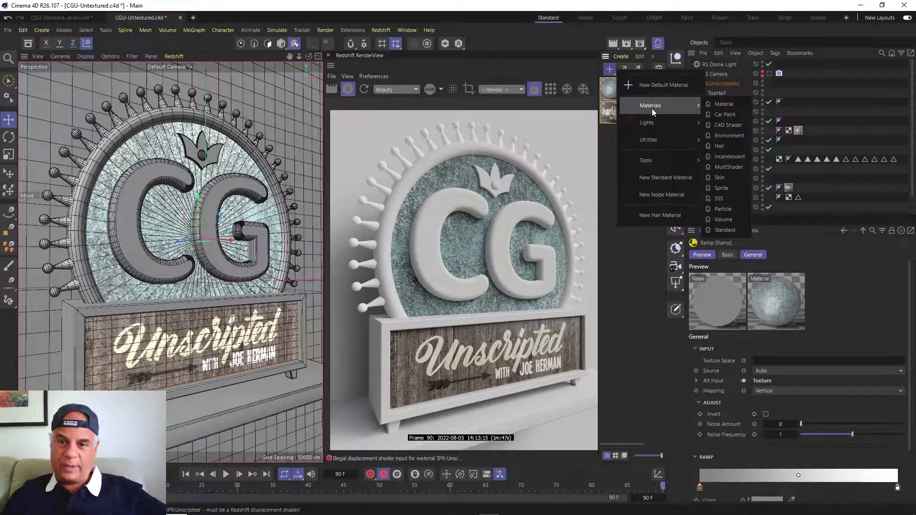
click(733, 229)
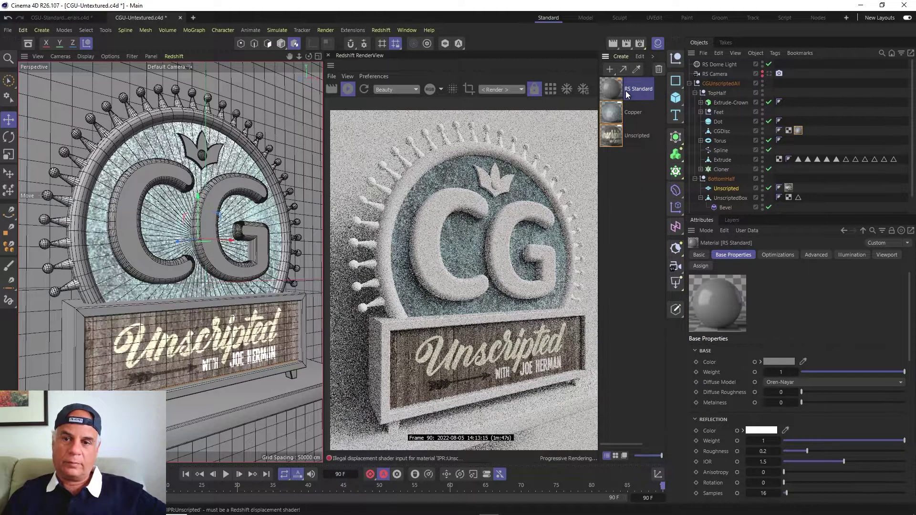
double_click(639, 89)
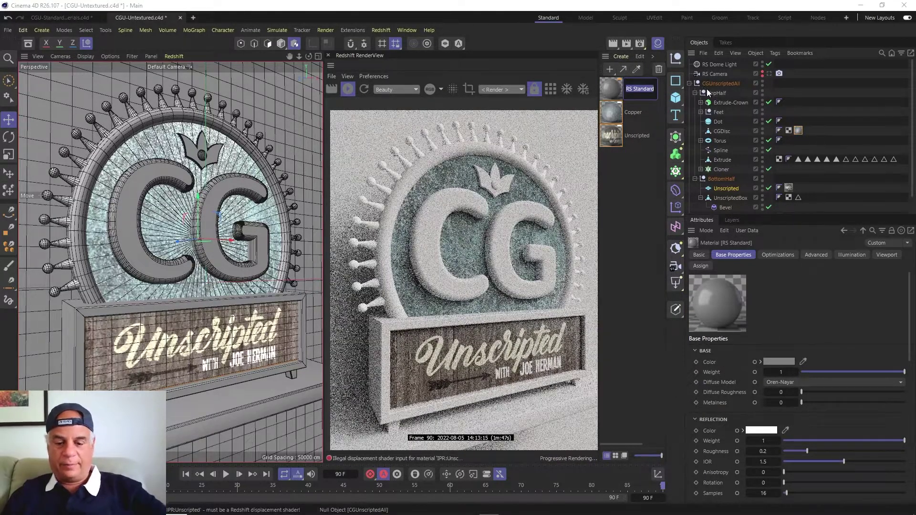
text(Iri)
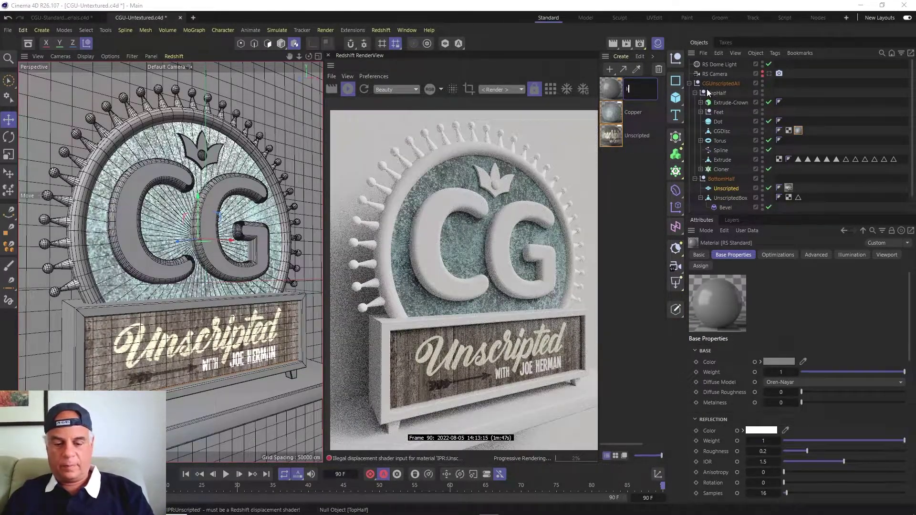
key(BackSpace)
text(on)
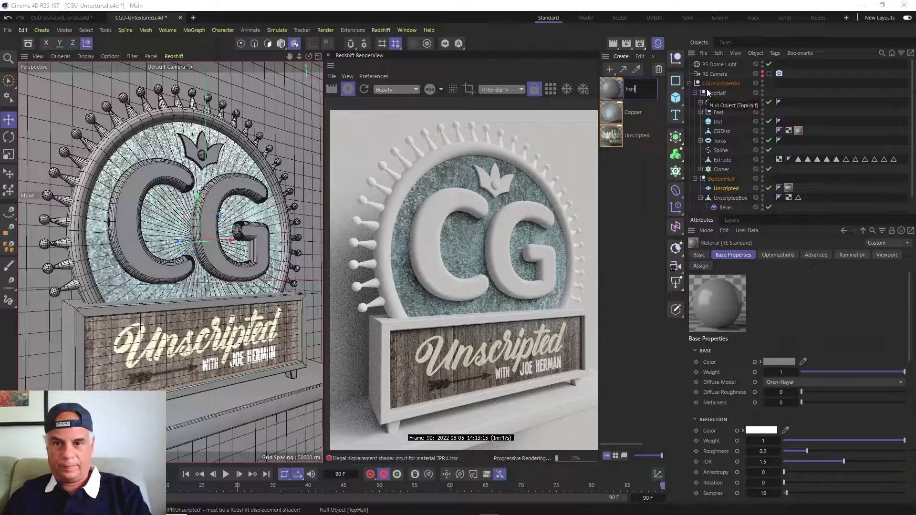
key(Return)
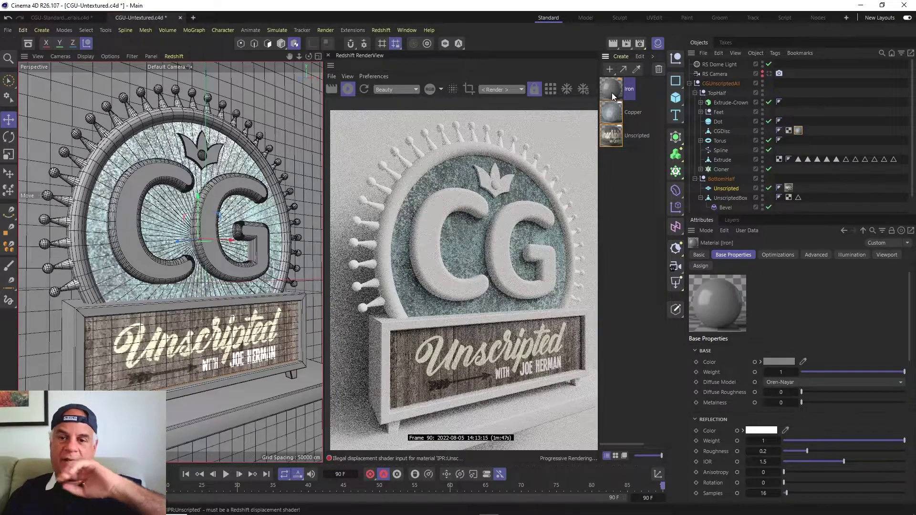
Open the Iron material in the Node Editor and set its base Metalness to 1
double_click(612, 92)
drag(627, 85, 359, 58)
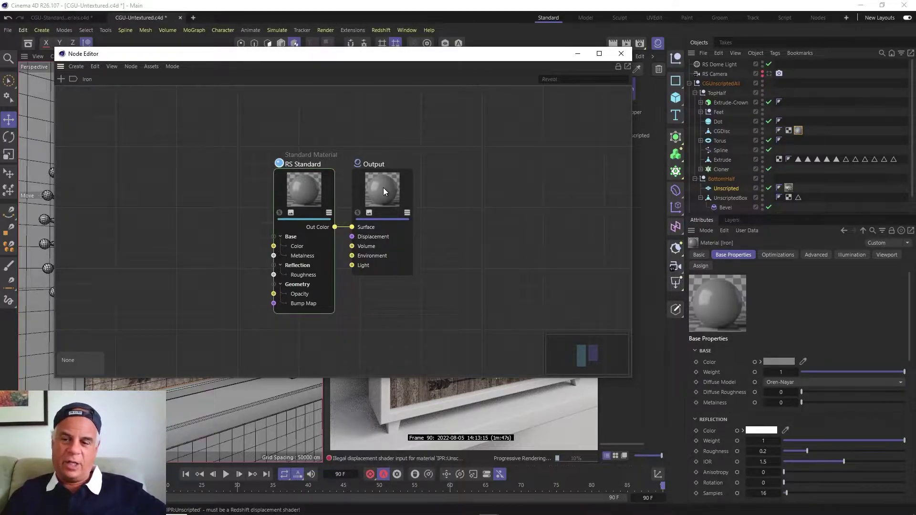
drag(394, 56, 353, 49)
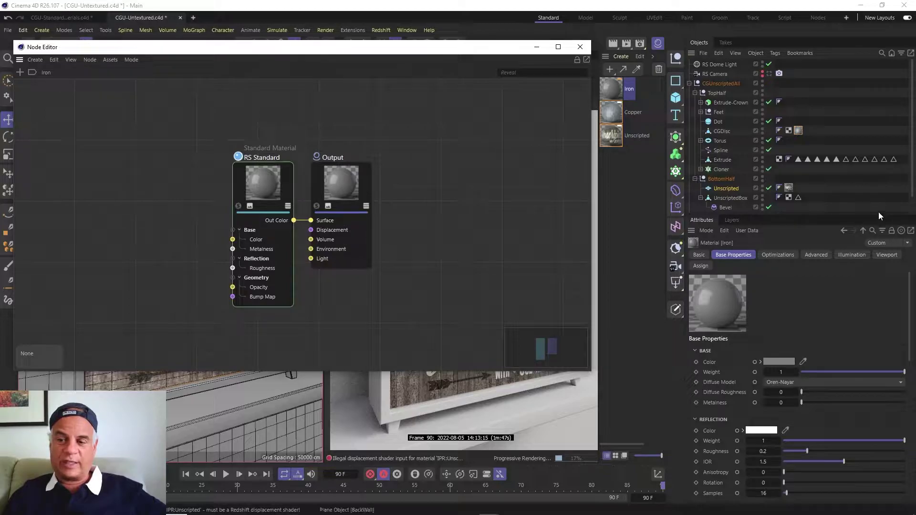
drag(880, 215, 890, 111)
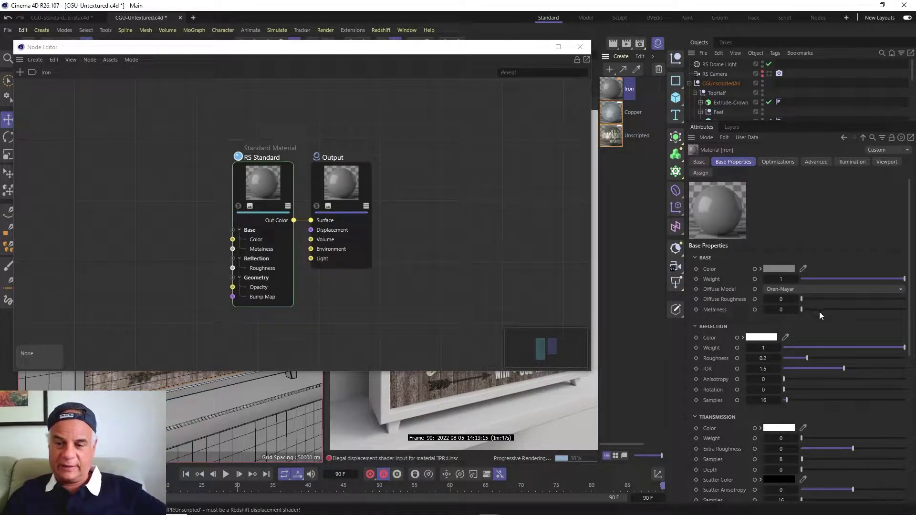
drag(803, 307, 905, 308)
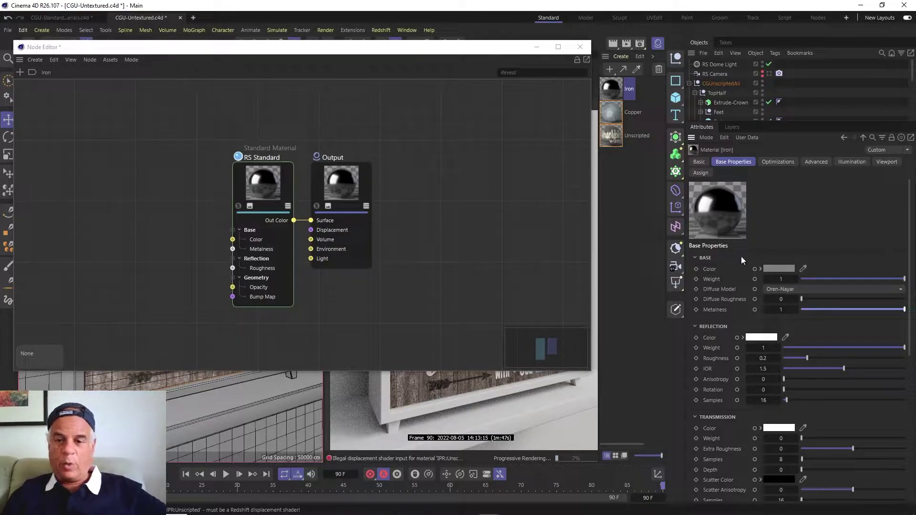
Set the Iron material's base color to a neutral grey of about RGB 84, 84, 84
click(777, 269)
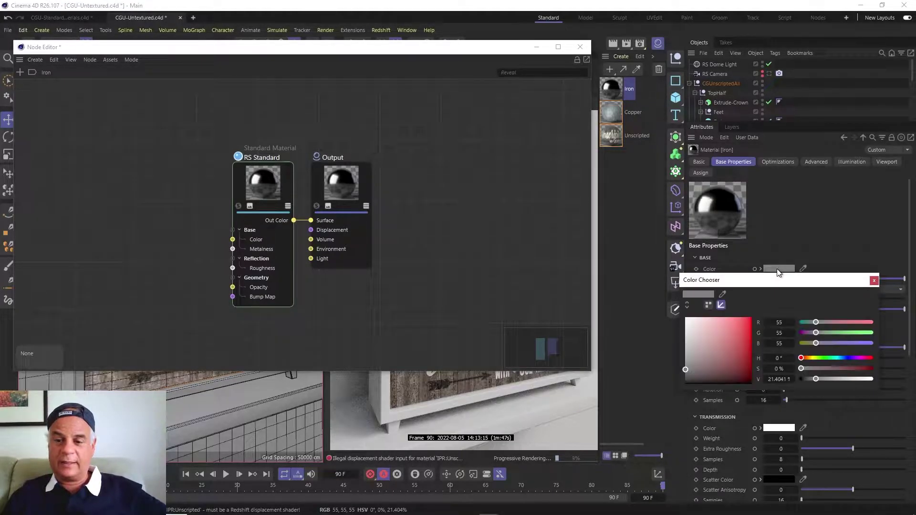
click(699, 326)
drag(668, 305, 666, 304)
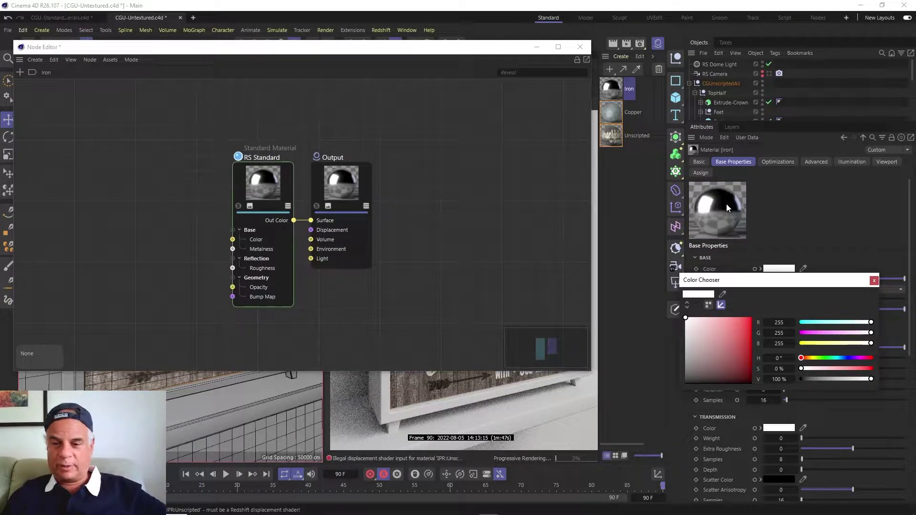
drag(689, 333, 685, 360)
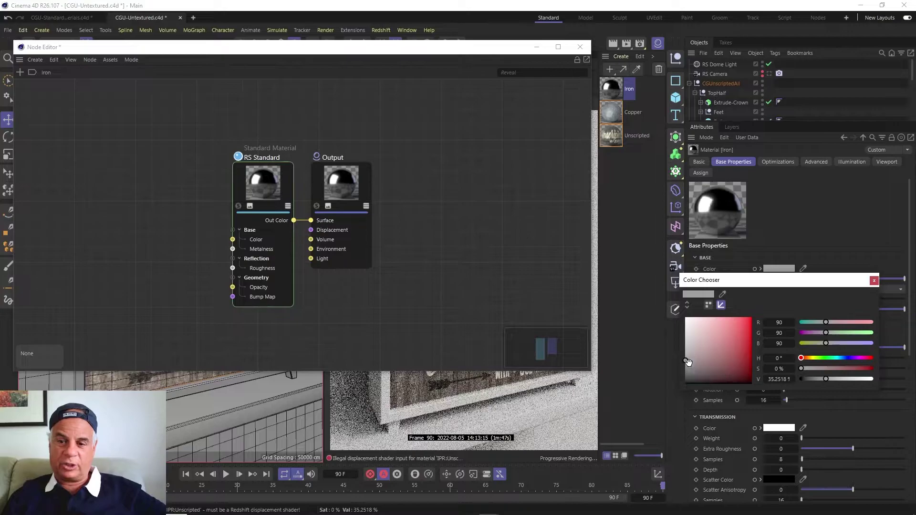
click(686, 362)
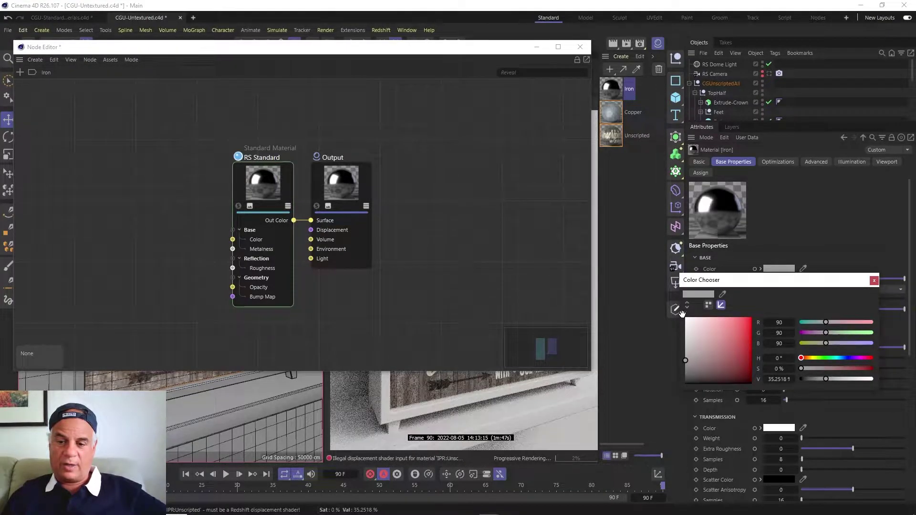
drag(686, 362, 685, 361)
click(873, 281)
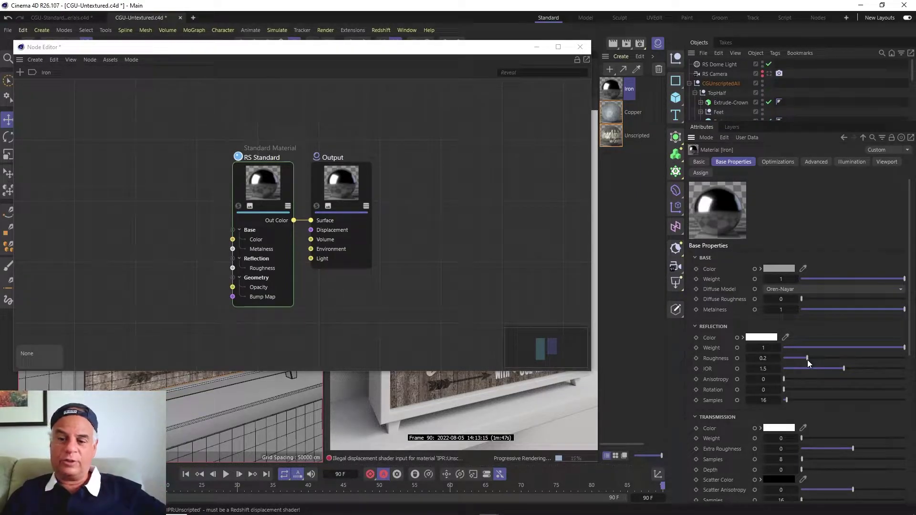
Set the Iron material's reflection Roughness to 0.45
drag(807, 360, 811, 364)
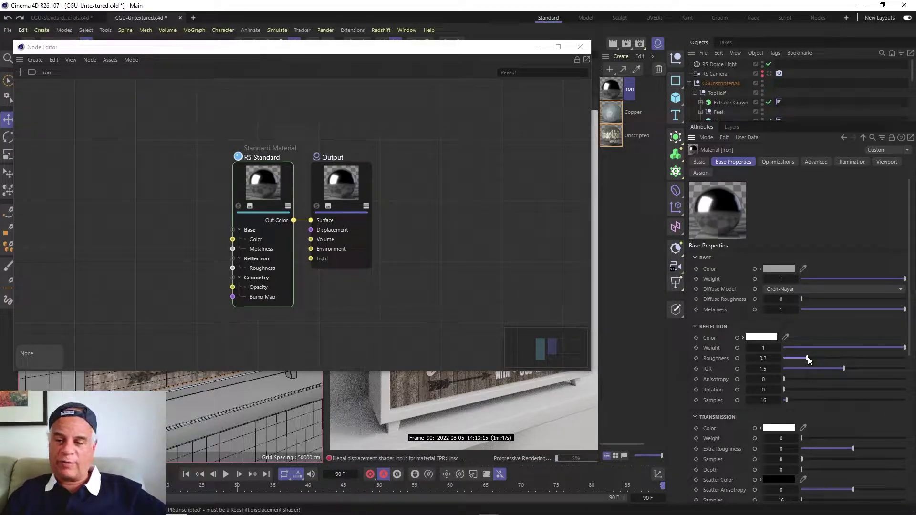
drag(808, 358, 843, 374)
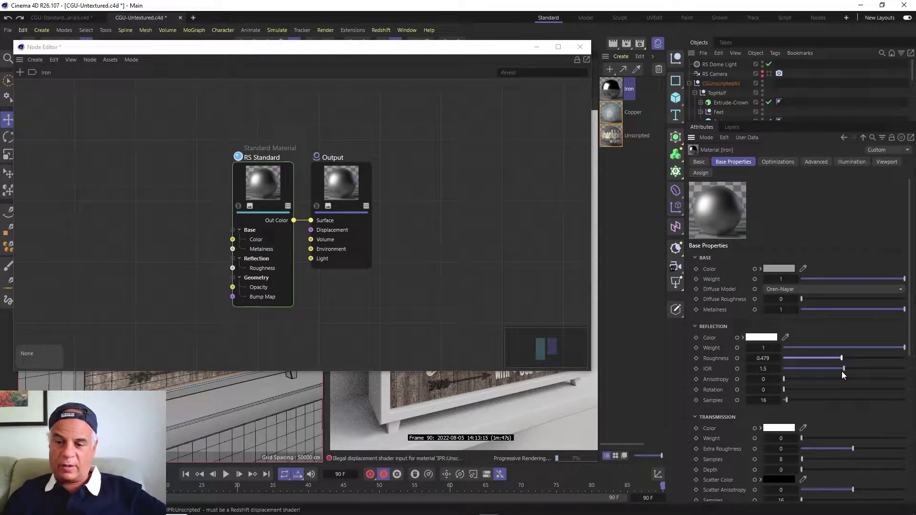
drag(838, 371, 840, 373)
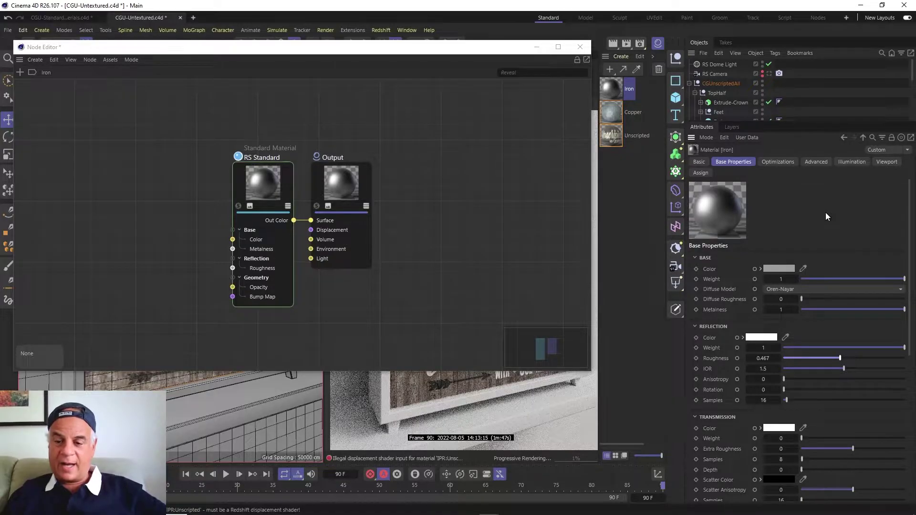
double_click(766, 360)
drag(763, 360, 774, 365)
text(5)
key(Return)
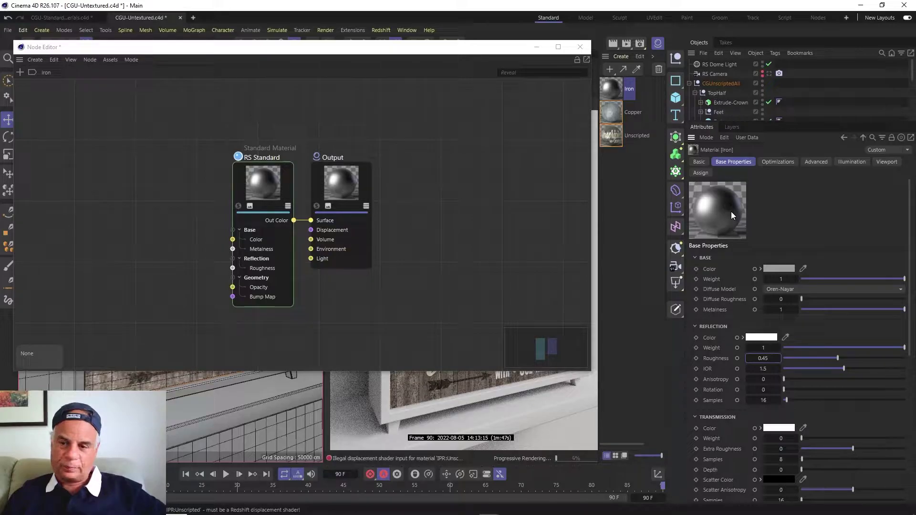
Darken the Iron material's base color to a grey of about RGB 72, 71, 71
click(777, 268)
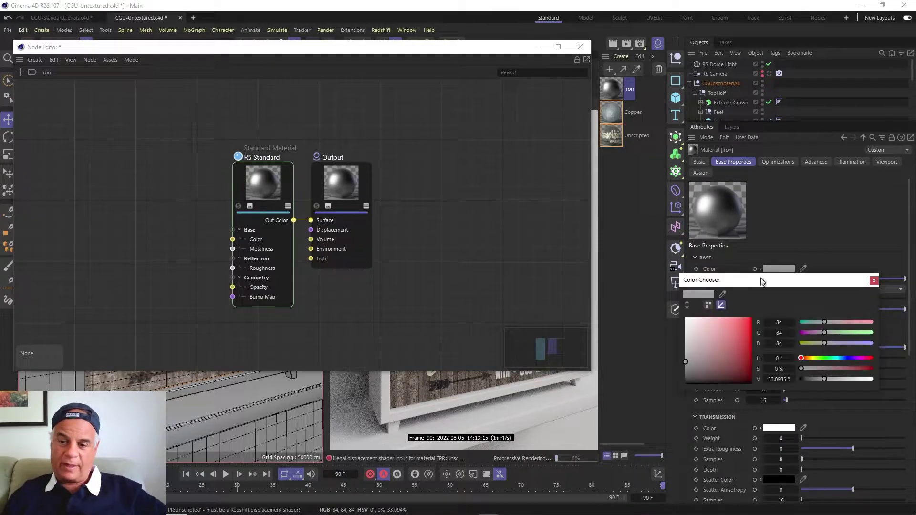
drag(685, 362, 685, 366)
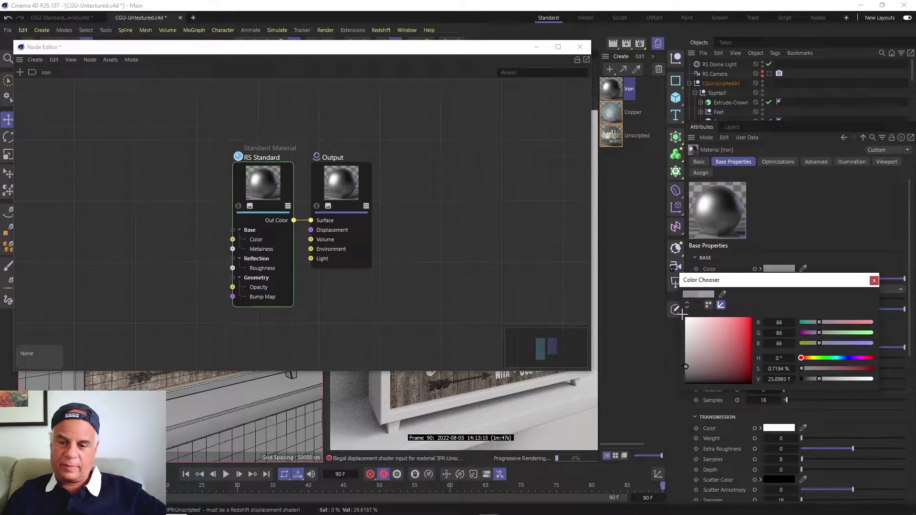
click(685, 365)
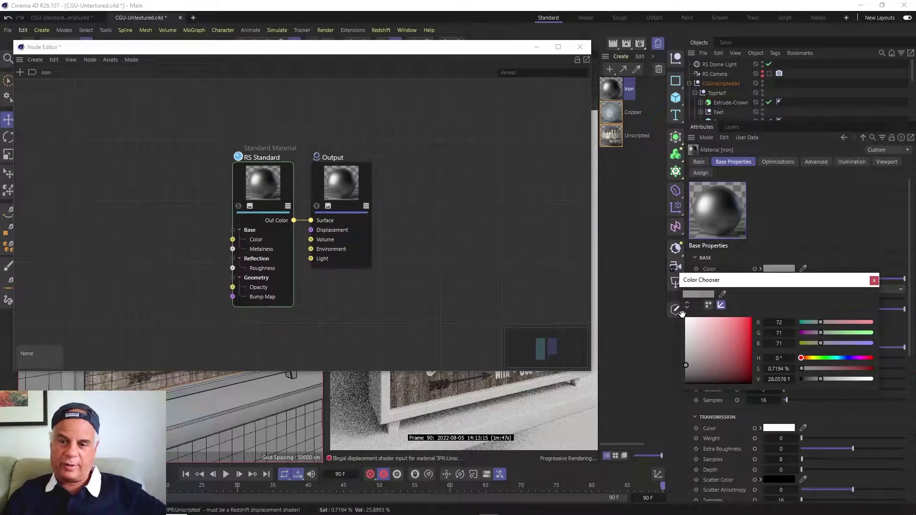
click(873, 281)
drag(236, 56, 1, 119)
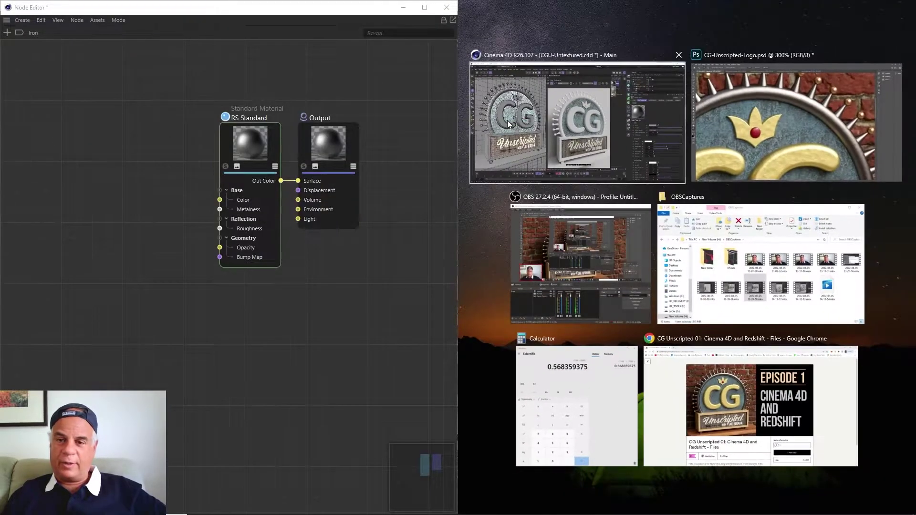
click(649, 95)
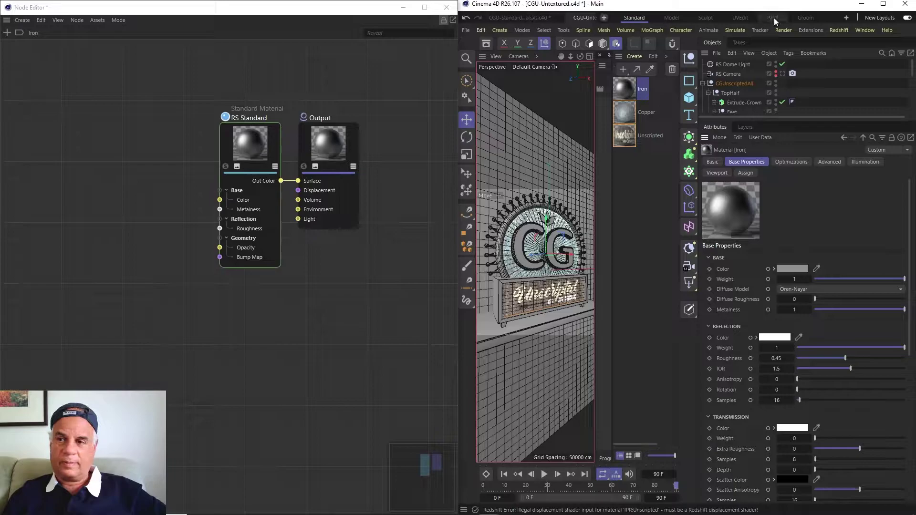
click(887, 4)
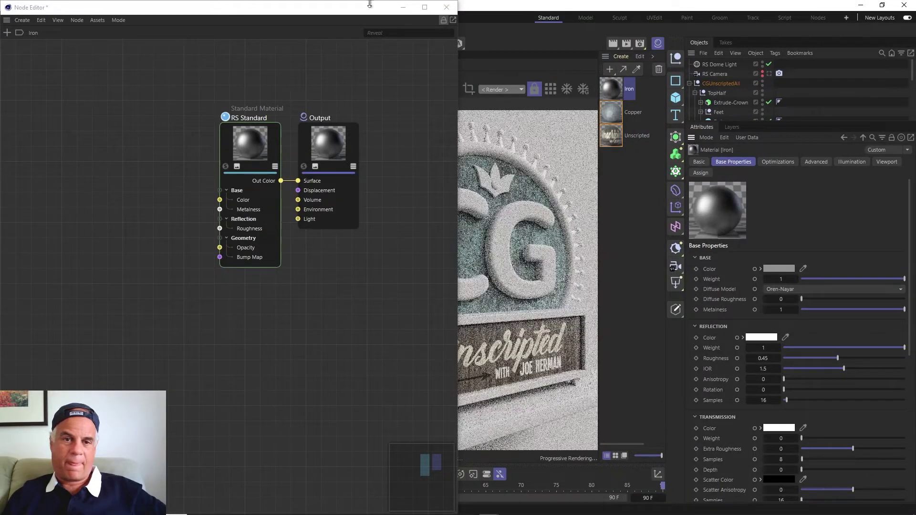
Assign the Iron material to the Torus object and inspect the ring beside the crown up close in the render
drag(375, 10, 262, 55)
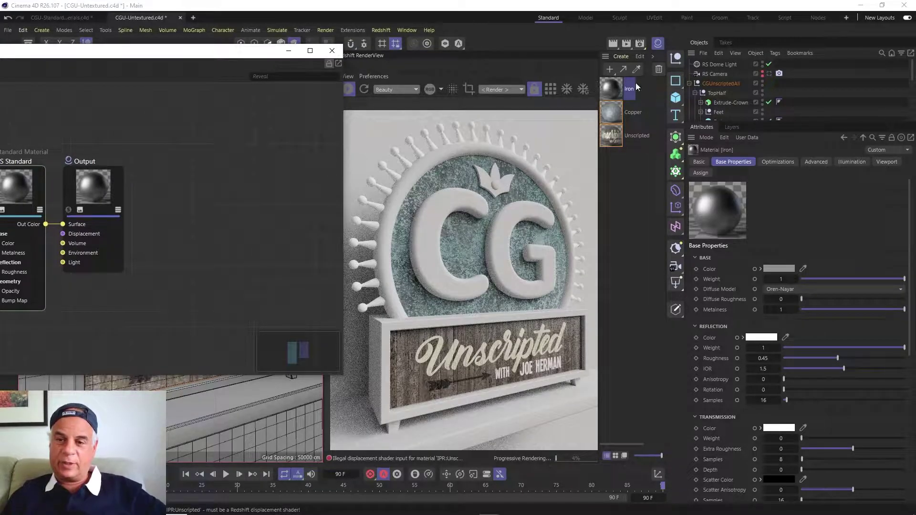
scroll(726, 104, down, 5)
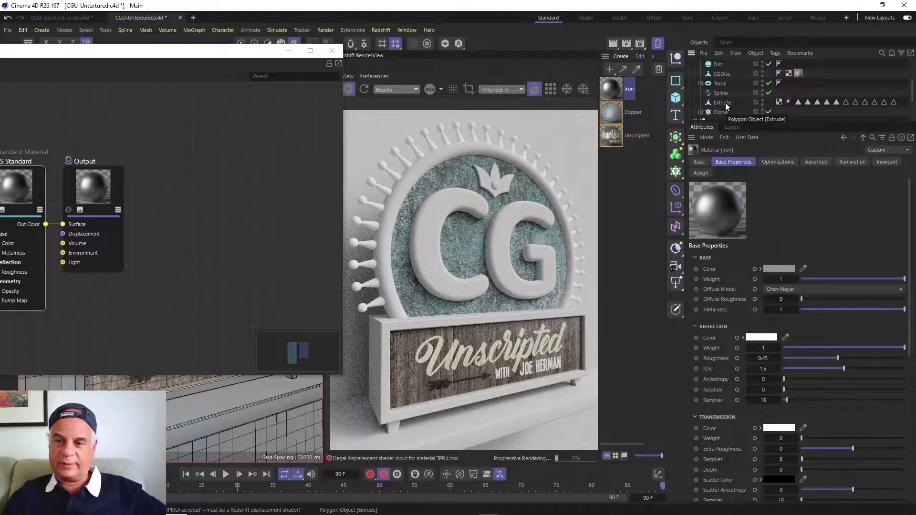
drag(613, 93, 722, 82)
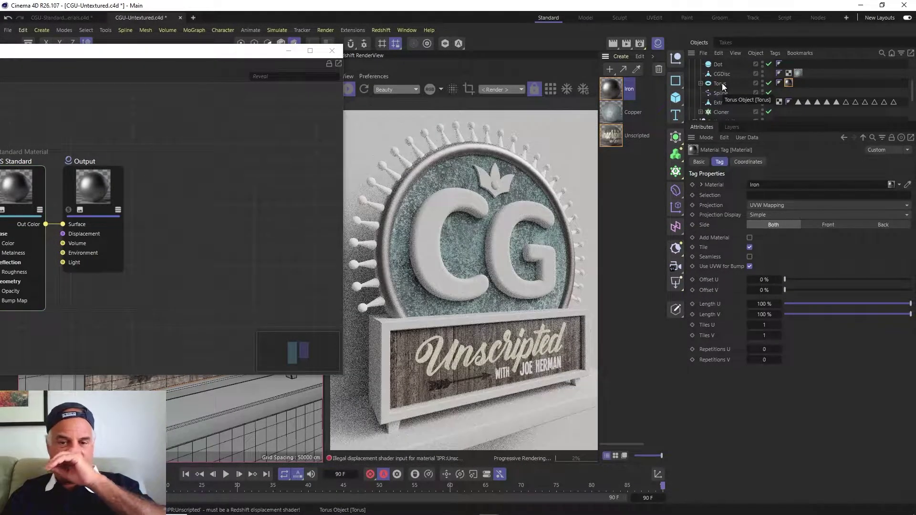
drag(240, 50, 208, 309)
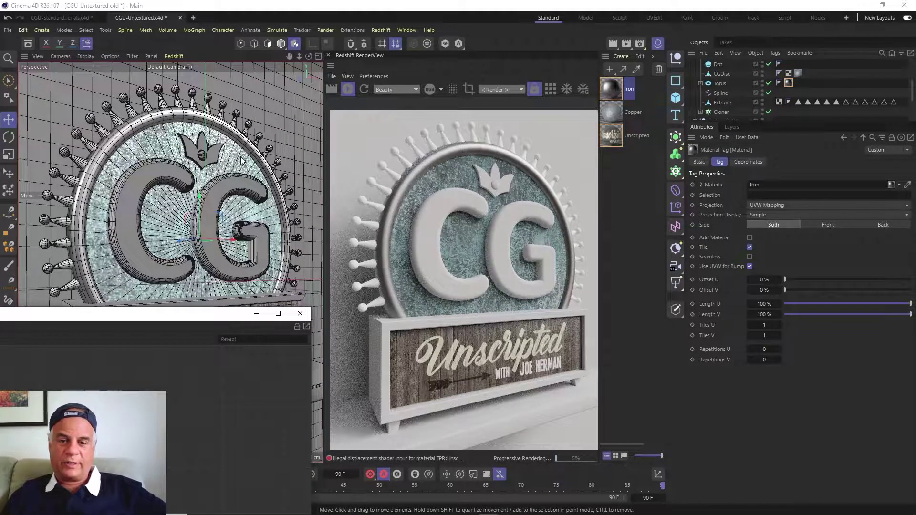
scroll(251, 143, up, 8)
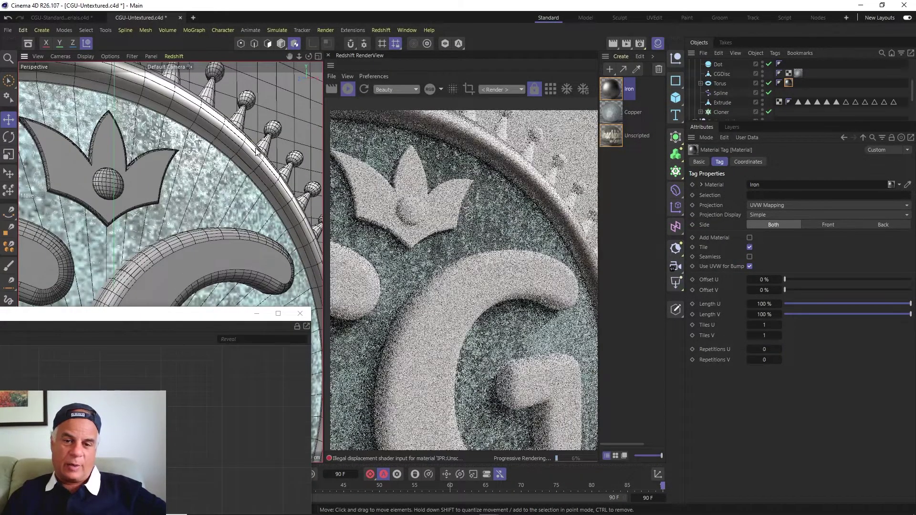
Frame the top of the ring and its spikes closely, and bring the Iron material's node graph fully into view
scroll(243, 169, down, 3)
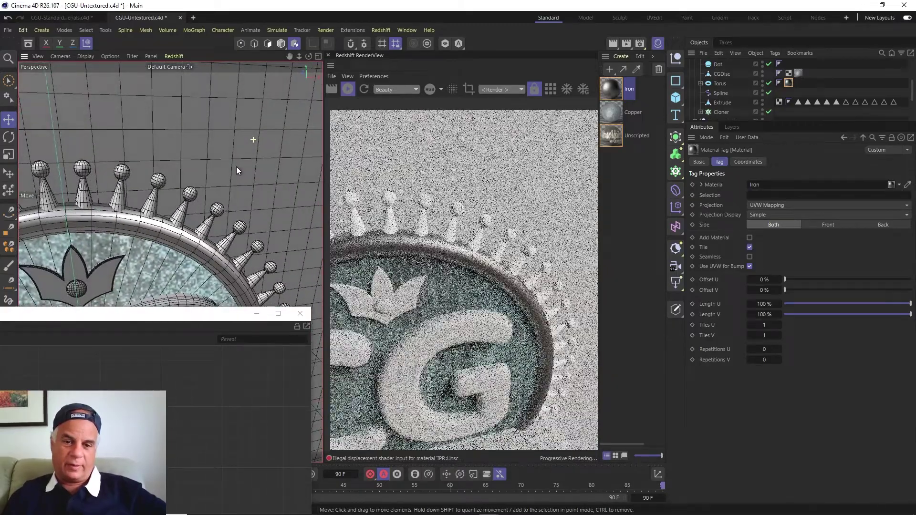
alt+middle_drag(154, 206, 234, 164)
scroll(233, 164, up, 2)
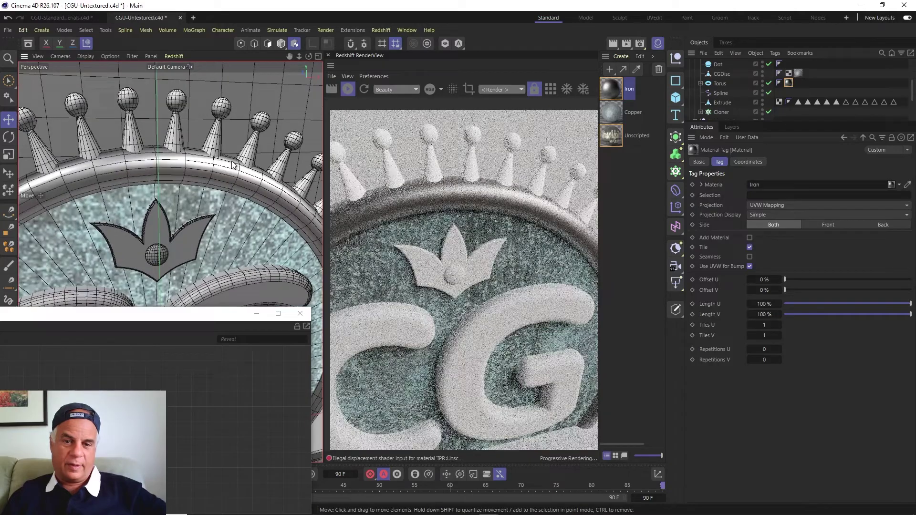
scroll(221, 155, up, 2)
scroll(217, 169, up, 3)
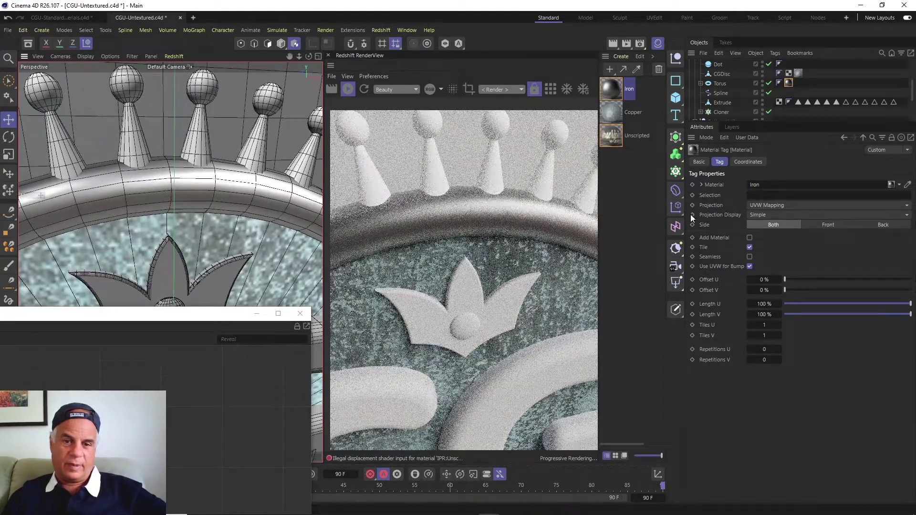
drag(163, 318, 332, 347)
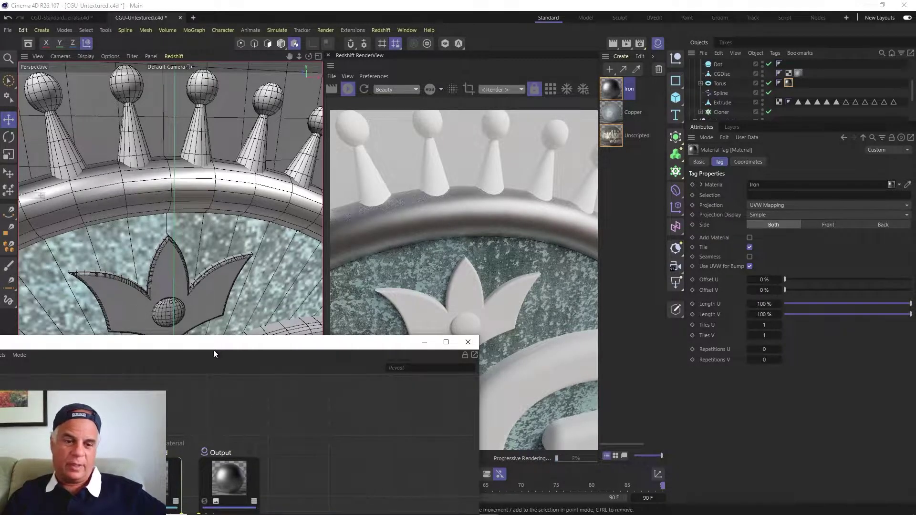
drag(215, 342, 488, 328)
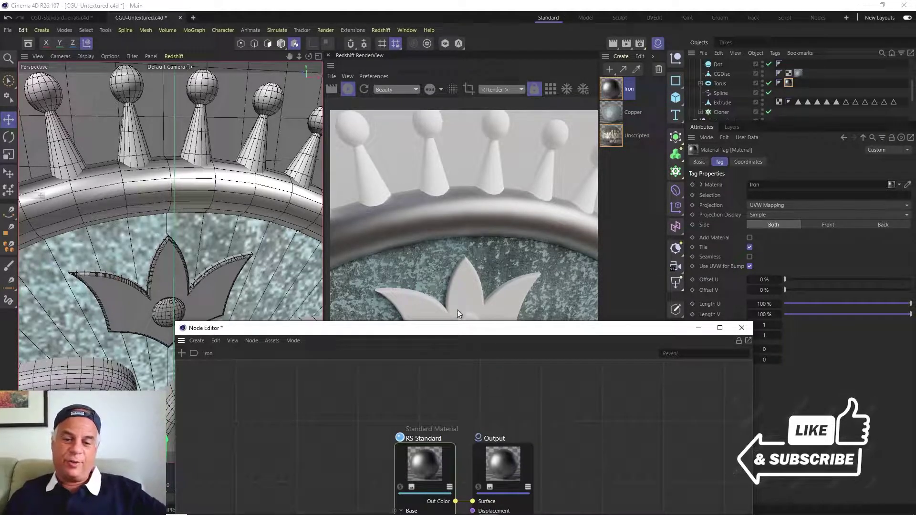
drag(474, 330, 482, 187)
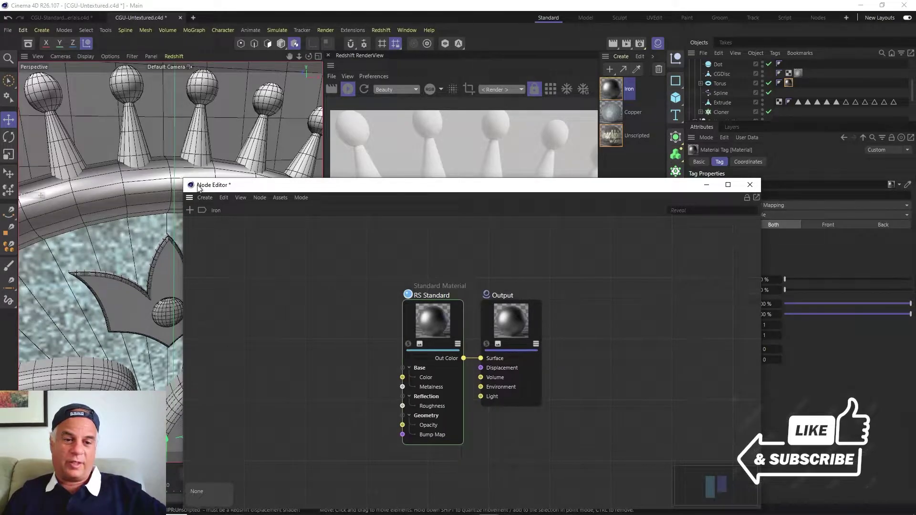
Add a Maxon Noise node to the Iron material and place it to the left of the RS Standard node
click(191, 210)
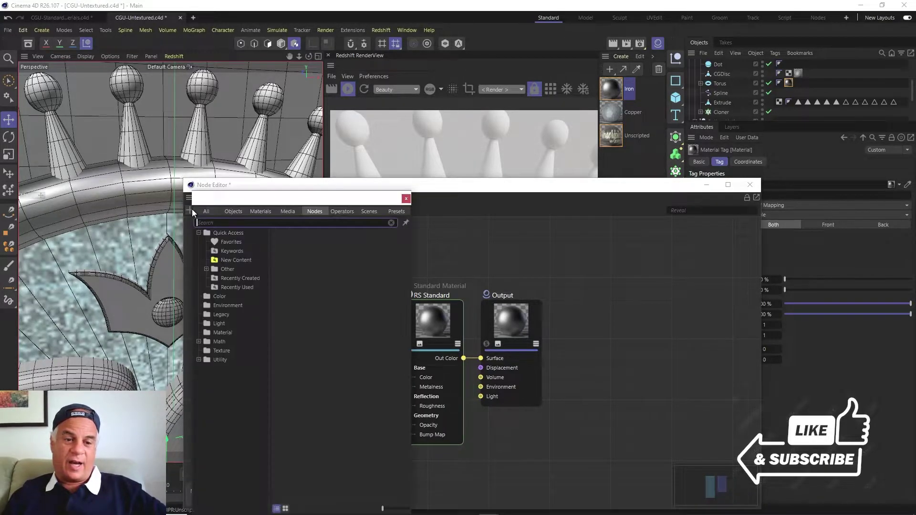
text(M)
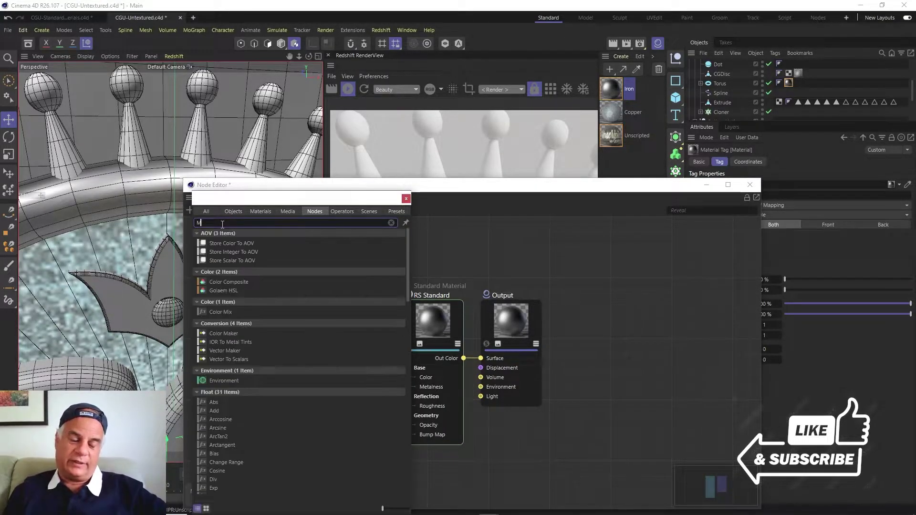
text(axon)
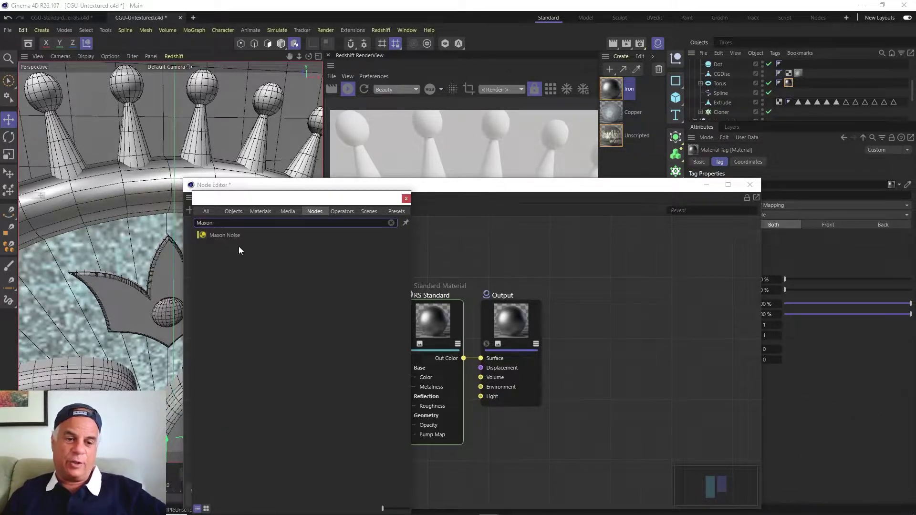
double_click(231, 233)
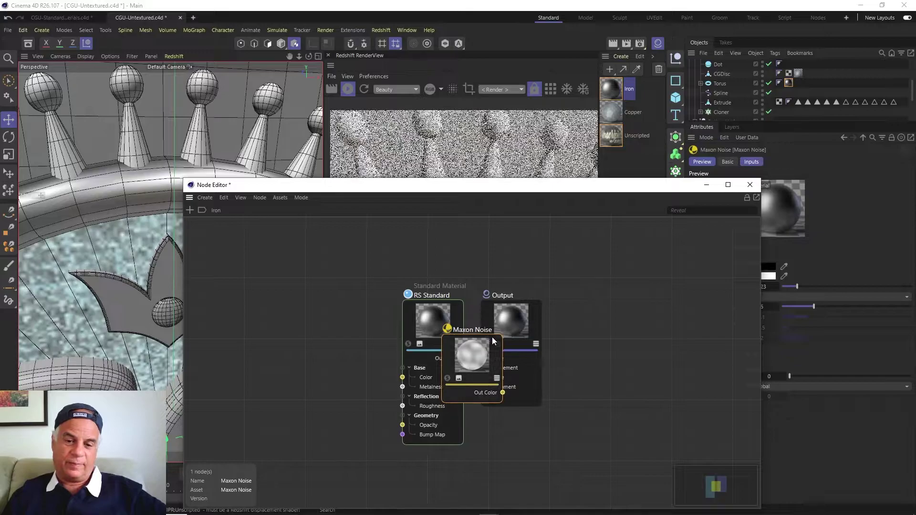
drag(495, 342, 290, 314)
drag(443, 190, 361, 259)
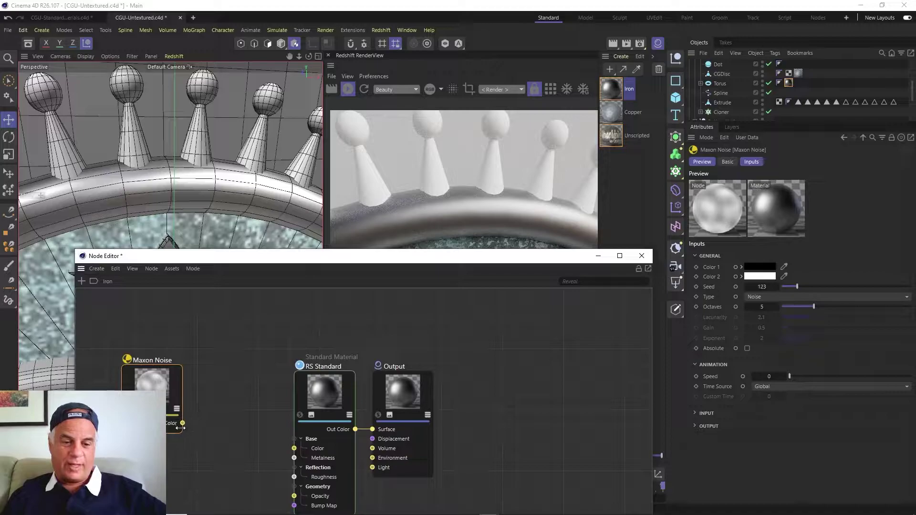
Connect the Maxon Noise's Out Color directly to the Output node's Surface to preview the noise on the ring
drag(182, 423, 374, 430)
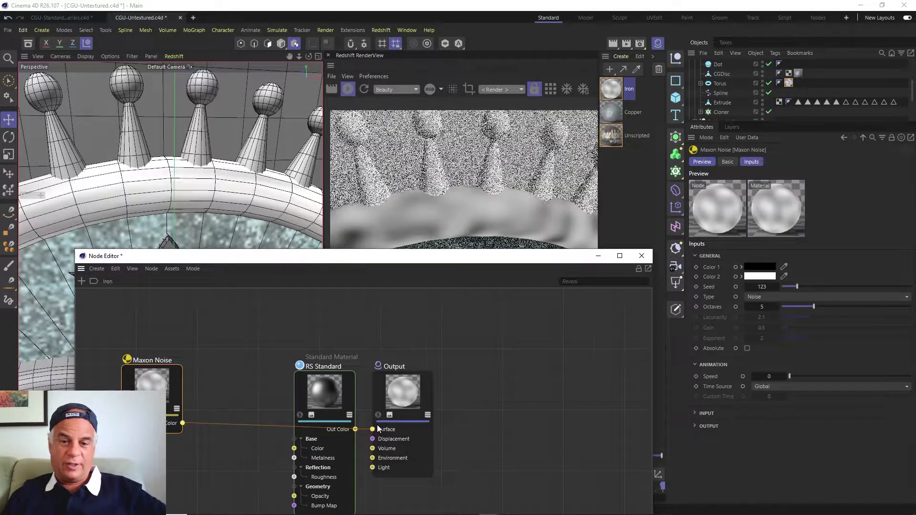
drag(497, 260, 503, 286)
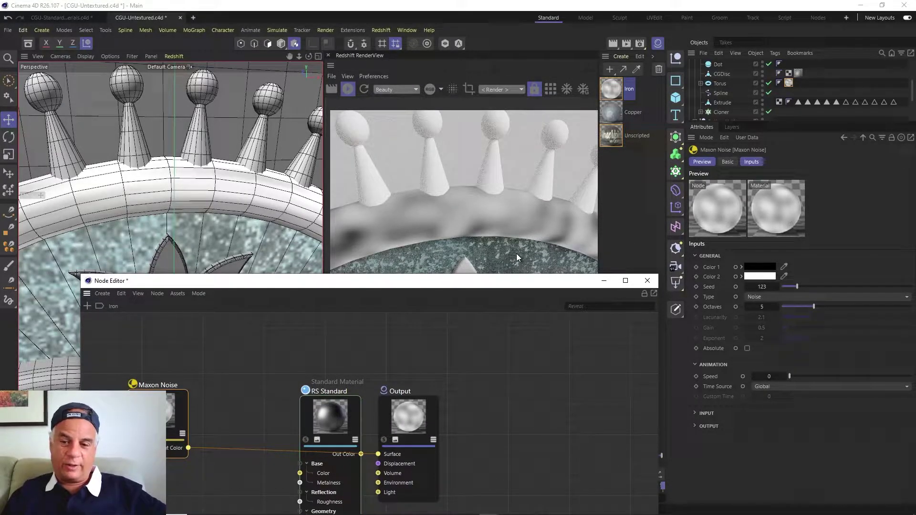
drag(541, 281, 480, 286)
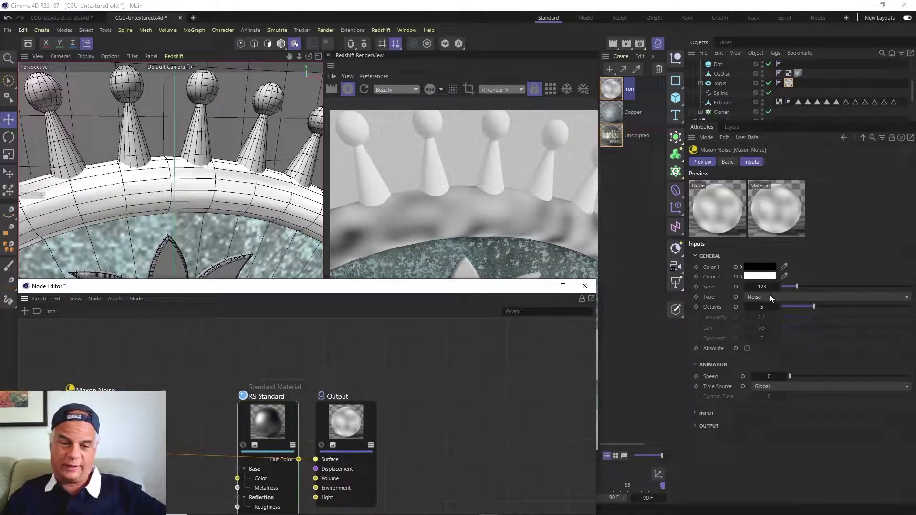
Set the Maxon Noise node's Type to Displaced voronoi
click(201, 372)
click(96, 416)
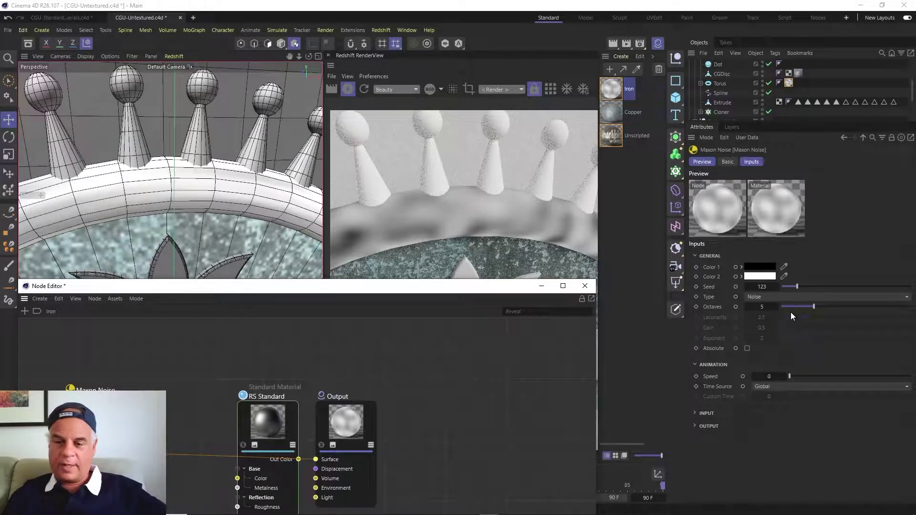
click(790, 296)
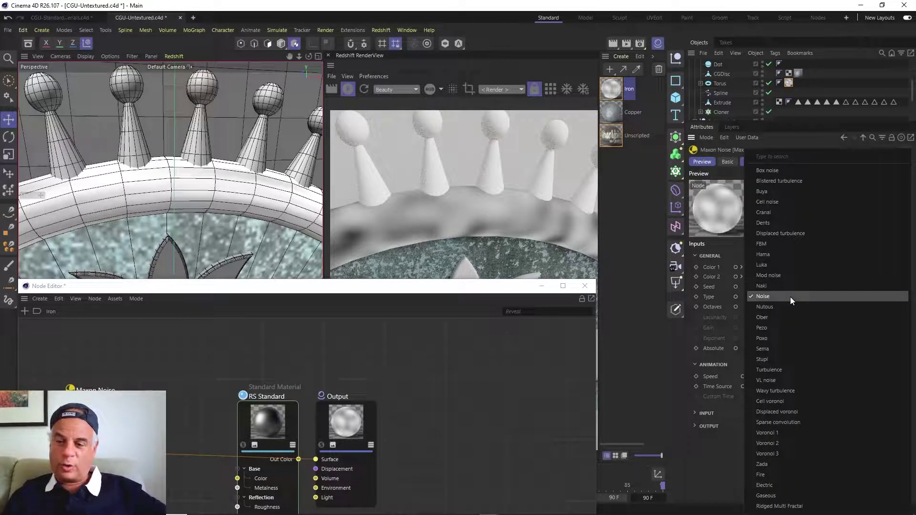
click(815, 412)
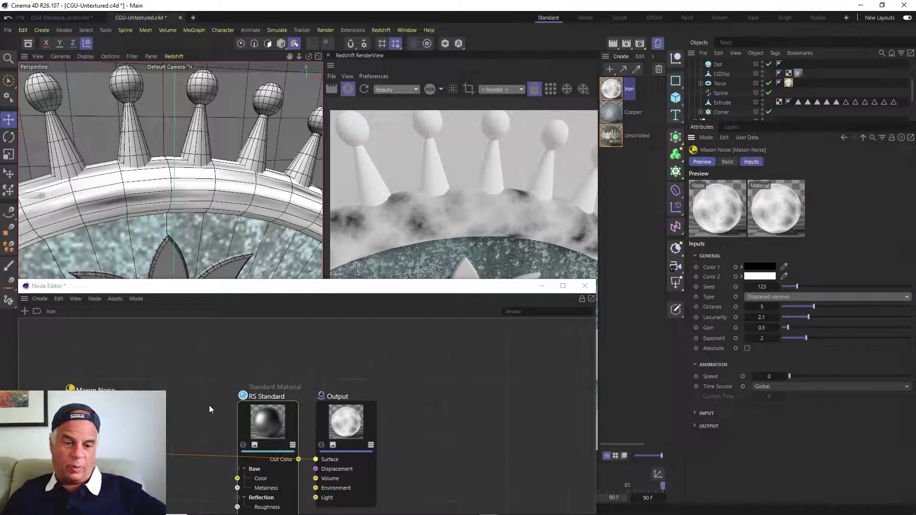
Reconnect the RS Standard node's Out Color to the Output node's Surface in place of the noise
click(297, 460)
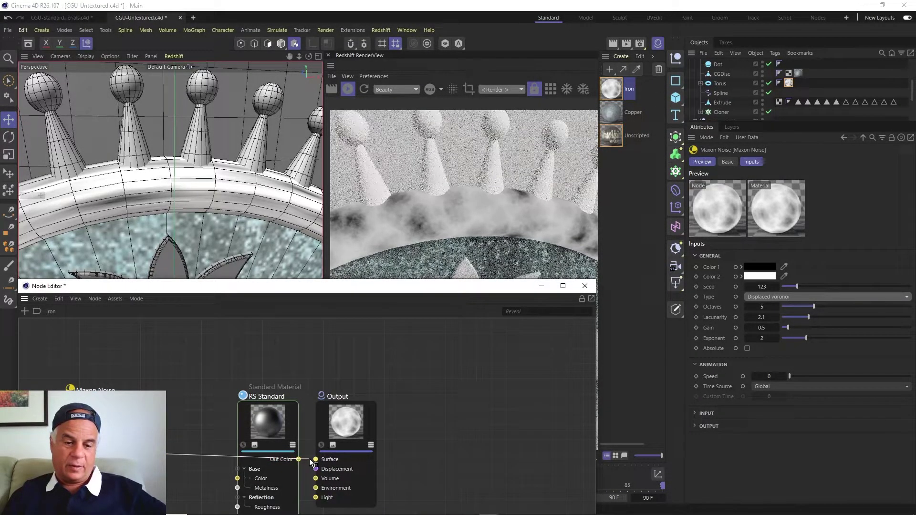
click(317, 461)
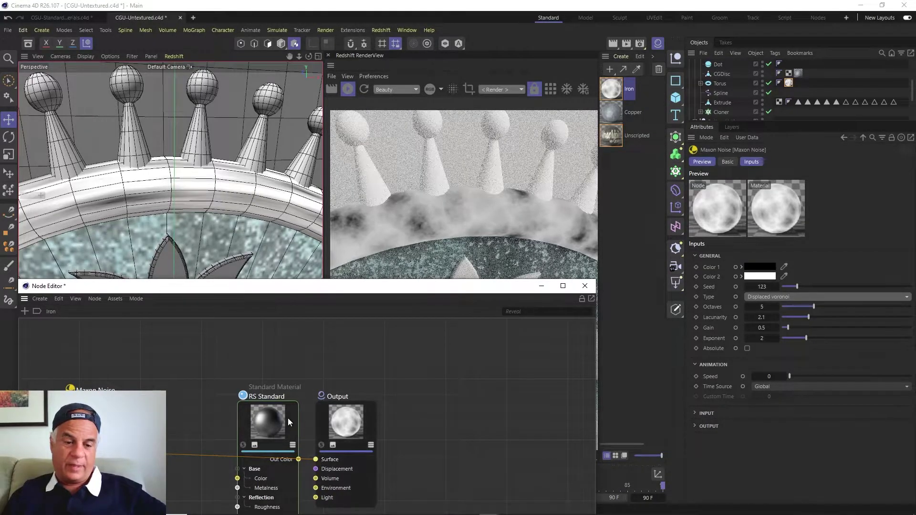
drag(287, 413, 282, 382)
drag(293, 428, 315, 459)
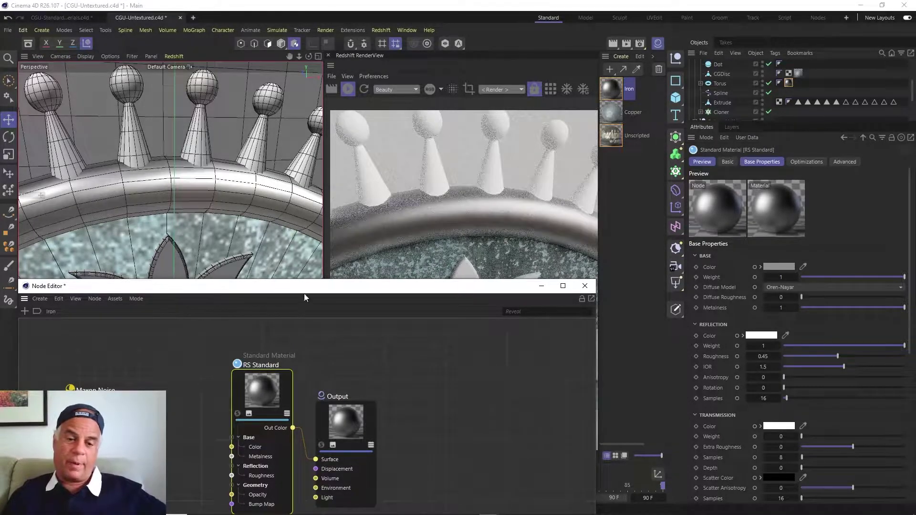
Narrow the Node Editor window to uncover the render and rearrange the nodes, leaving space between Maxon Noise and RS Standard
drag(307, 291, 313, 190)
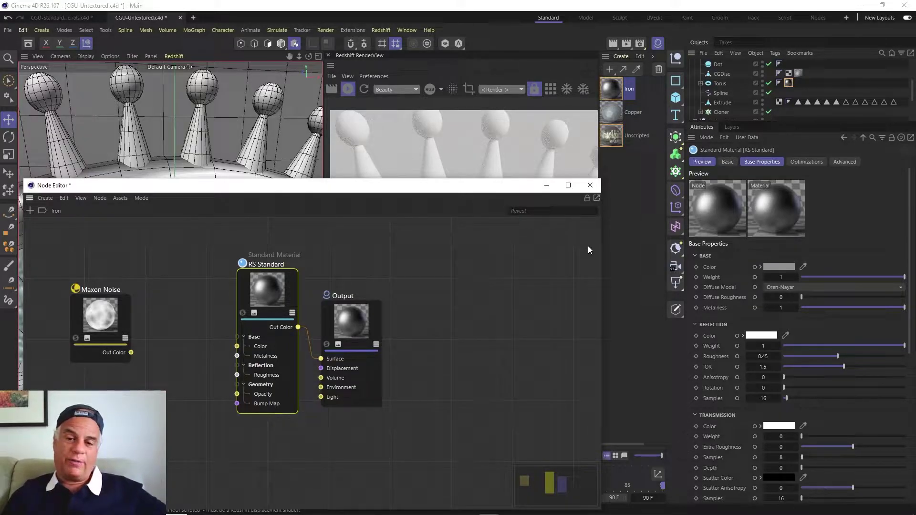
drag(600, 250, 402, 239)
drag(317, 191, 303, 152)
drag(188, 220, 290, 336)
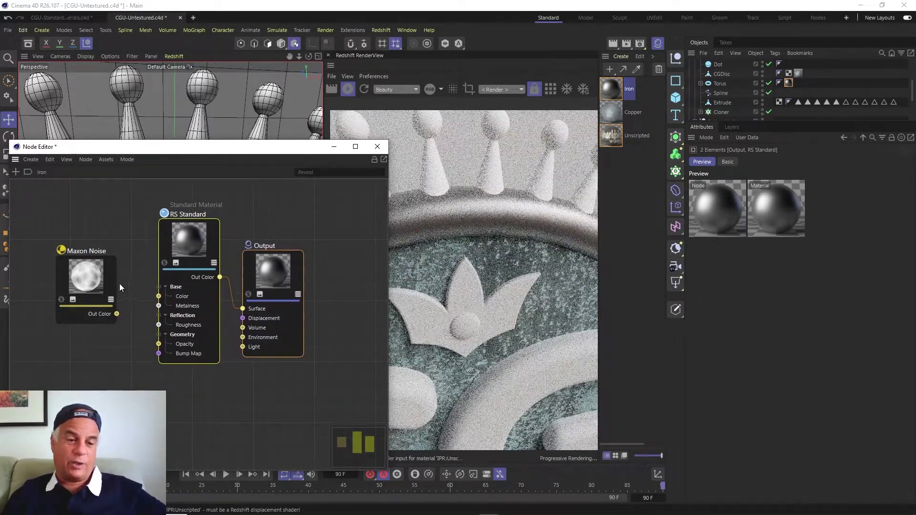
drag(114, 276, 78, 268)
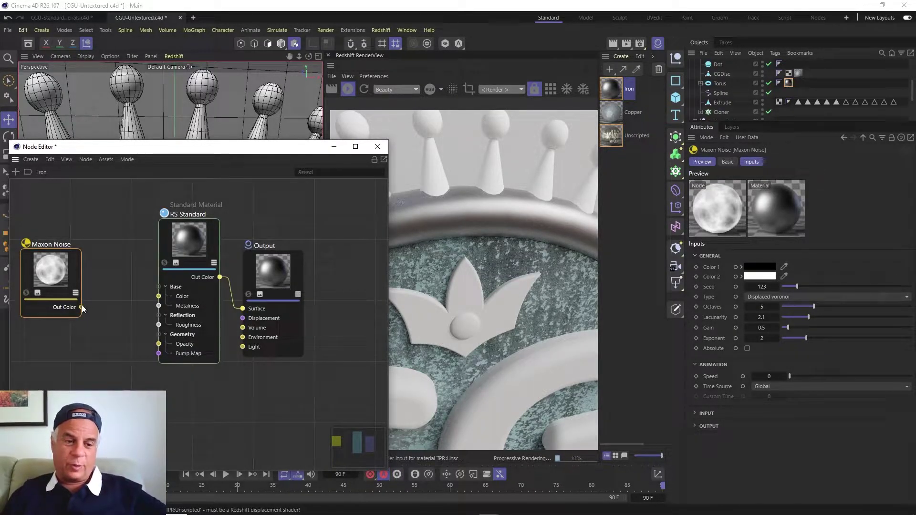
drag(81, 307, 113, 304)
click(116, 265)
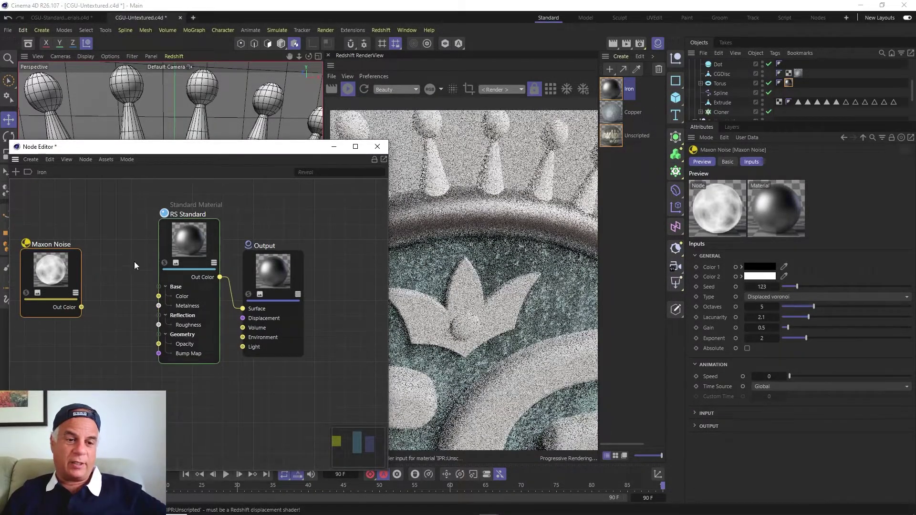
Add a Bump Blender node and position it between the Maxon Noise and RS Standard nodes
click(13, 171)
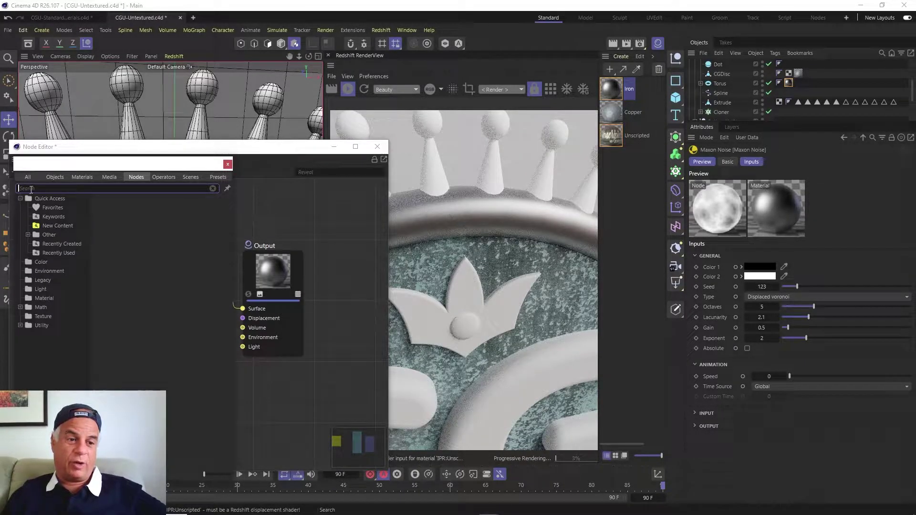
text(Bump)
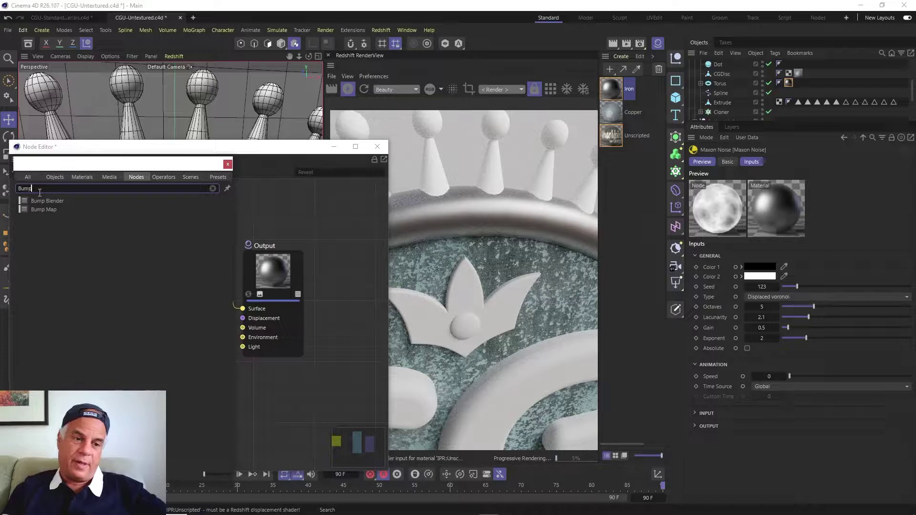
key(Return)
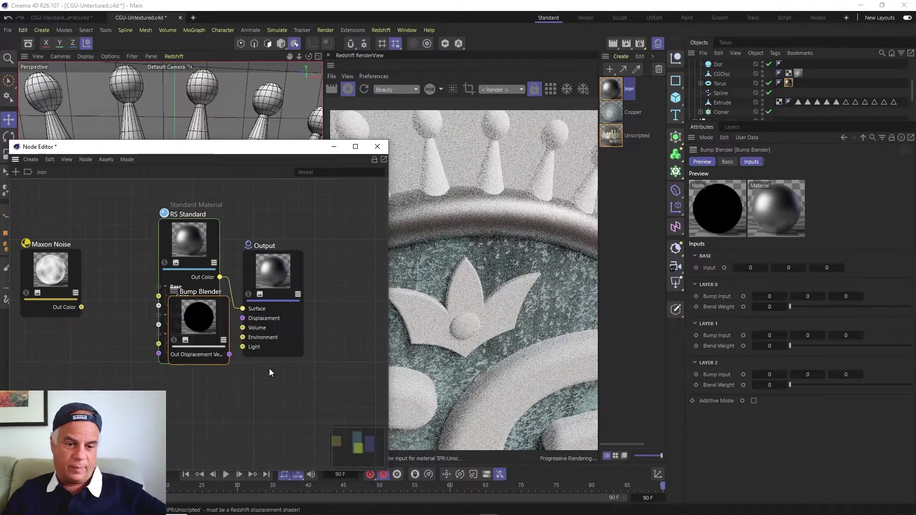
drag(223, 327, 143, 329)
drag(76, 270, 65, 273)
drag(137, 316, 132, 308)
Connect Maxon Noise to the Bump Blender's Base Input and the blender's output to RS Standard's Bump Map
drag(72, 309, 88, 334)
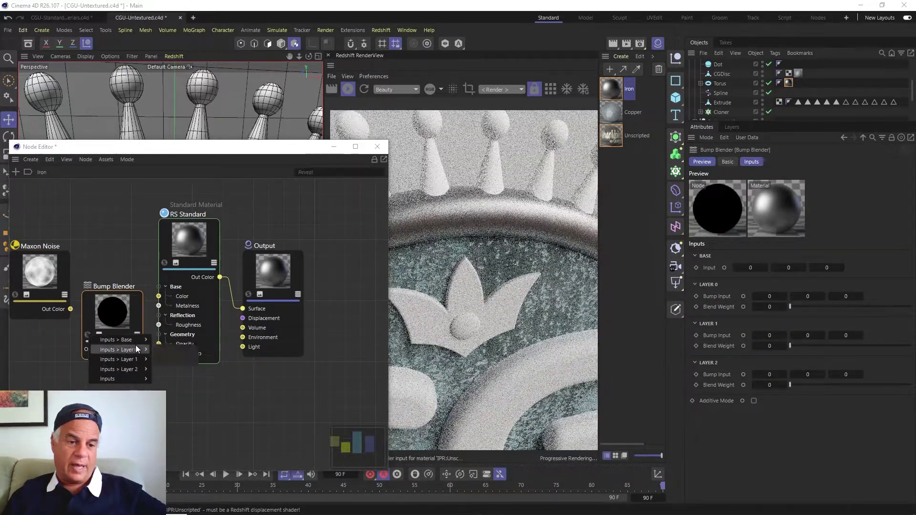
mouse_move(138, 341)
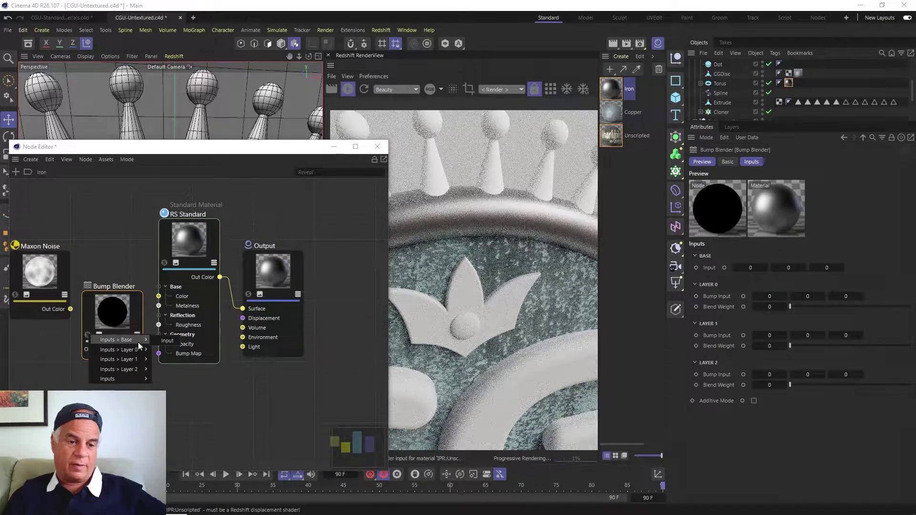
click(174, 342)
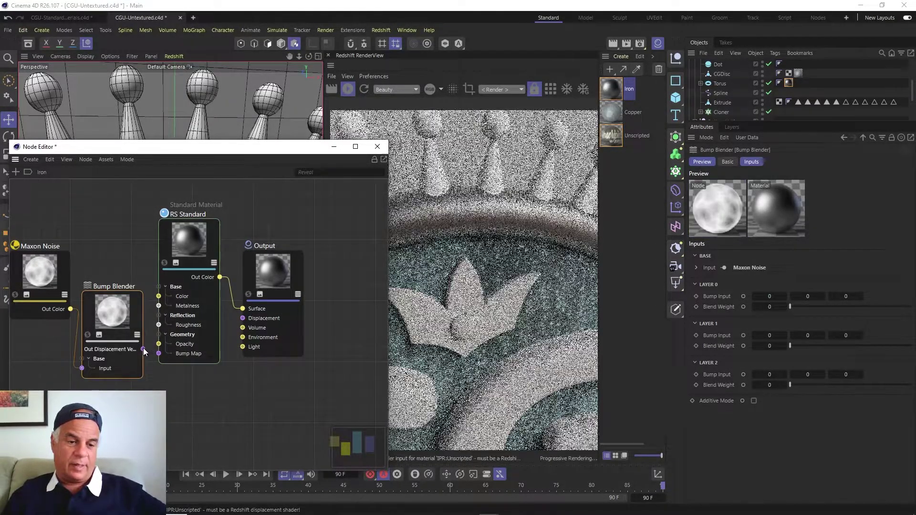
drag(143, 351, 170, 353)
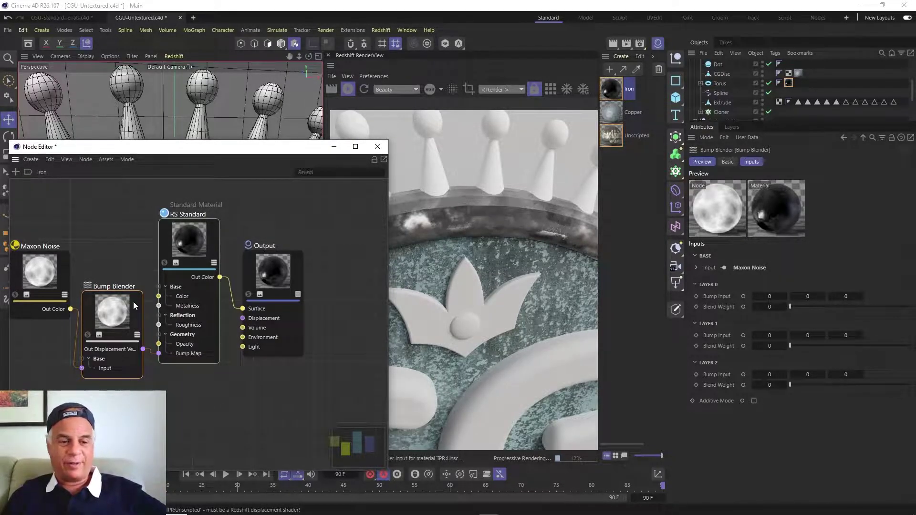
Delete the Bump Blender node and remove the remaining connection between Maxon Noise and RS Standard's Bump Map
key(Delete)
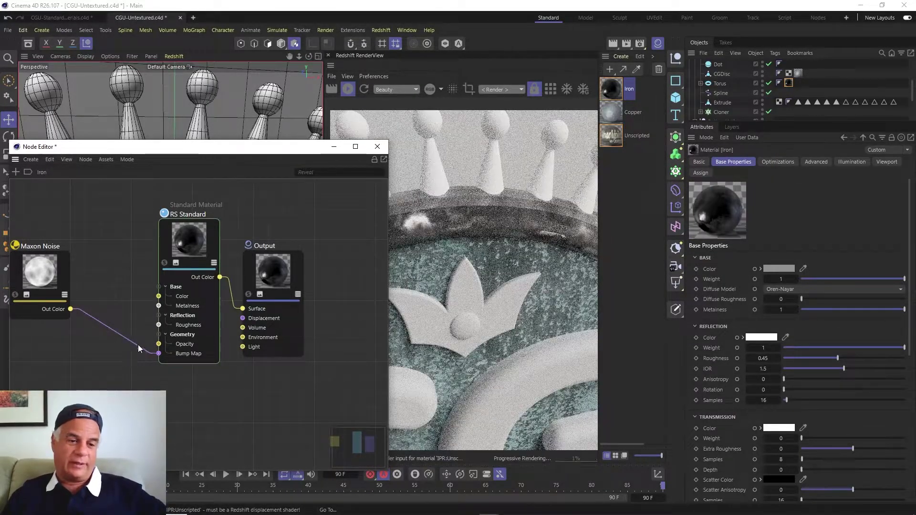
right_click(151, 355)
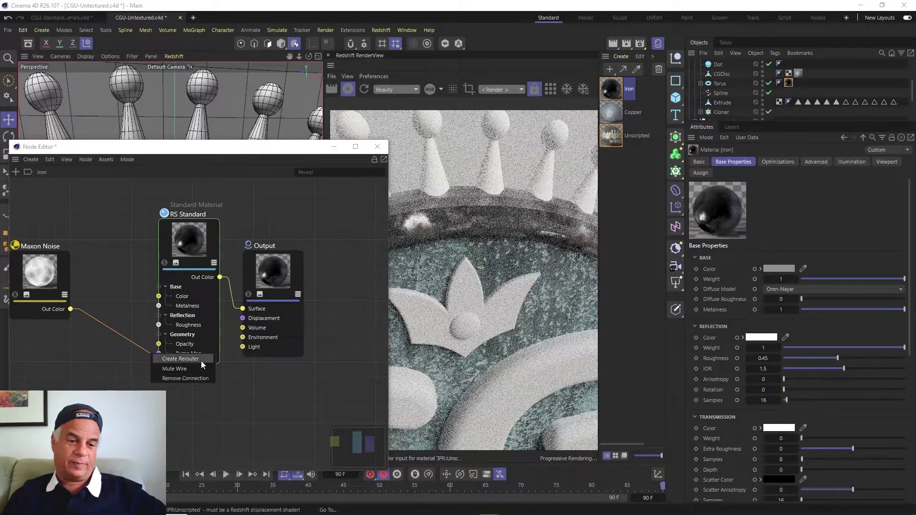
click(202, 378)
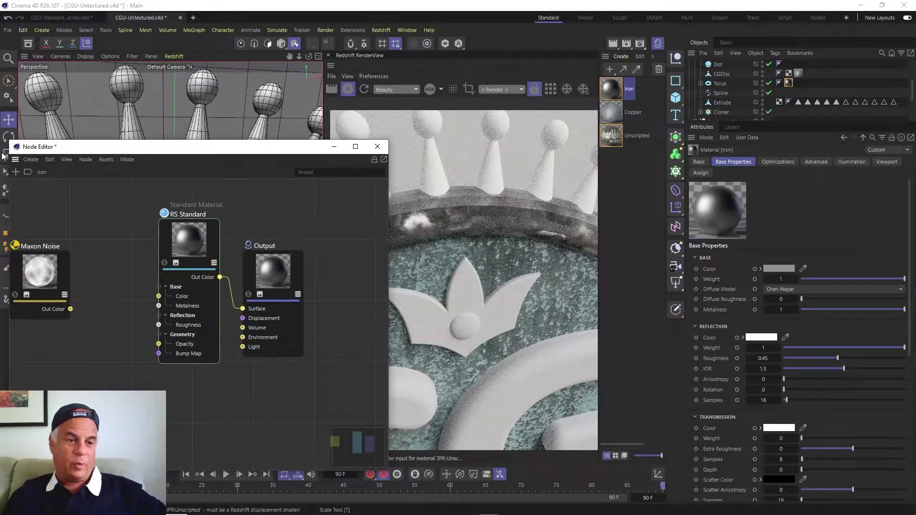
Add a Bump Map node and position it between the Maxon Noise and RS Standard nodes
click(15, 172)
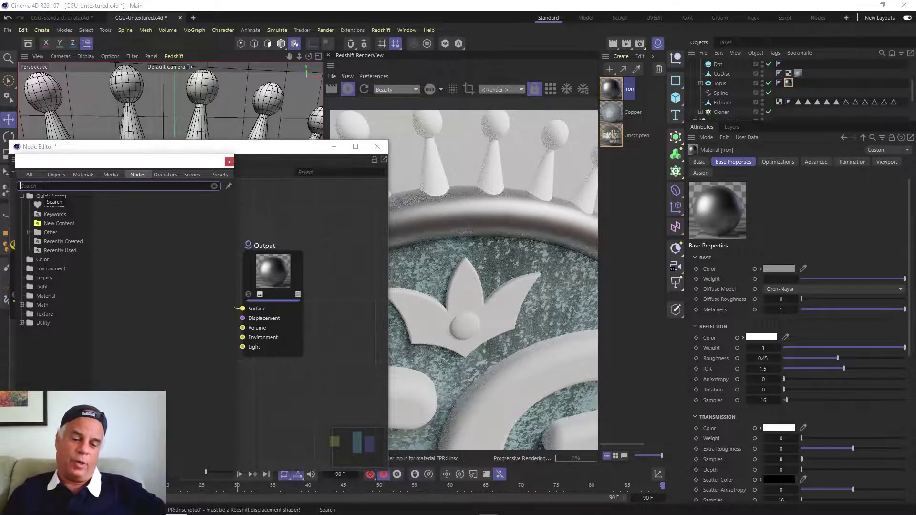
text(Bum)
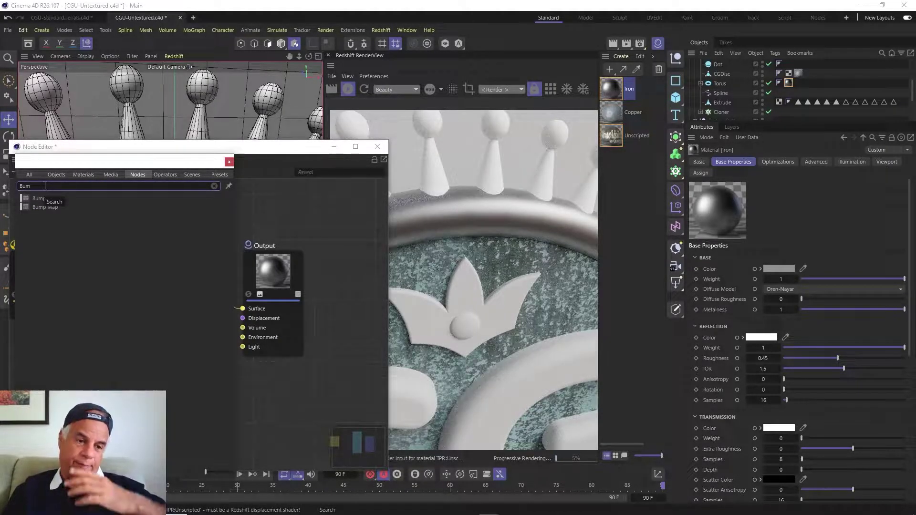
text(p)
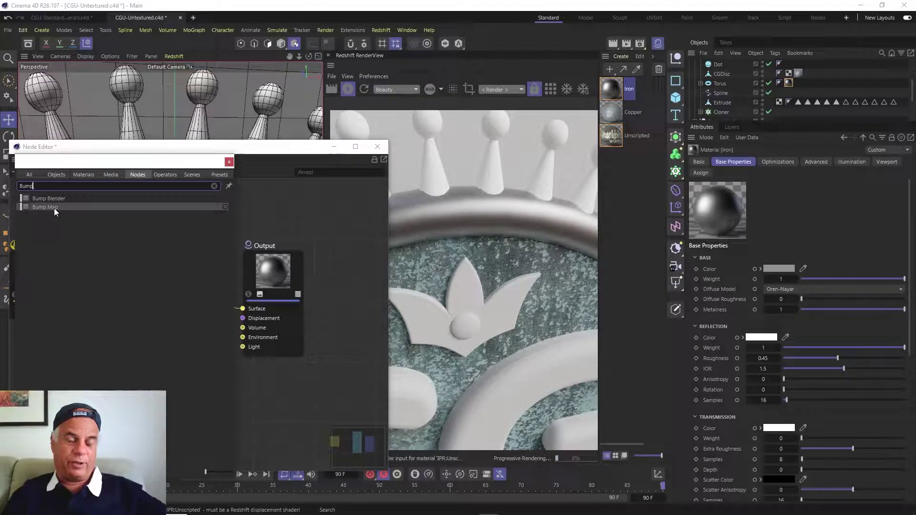
double_click(53, 207)
drag(175, 302, 89, 278)
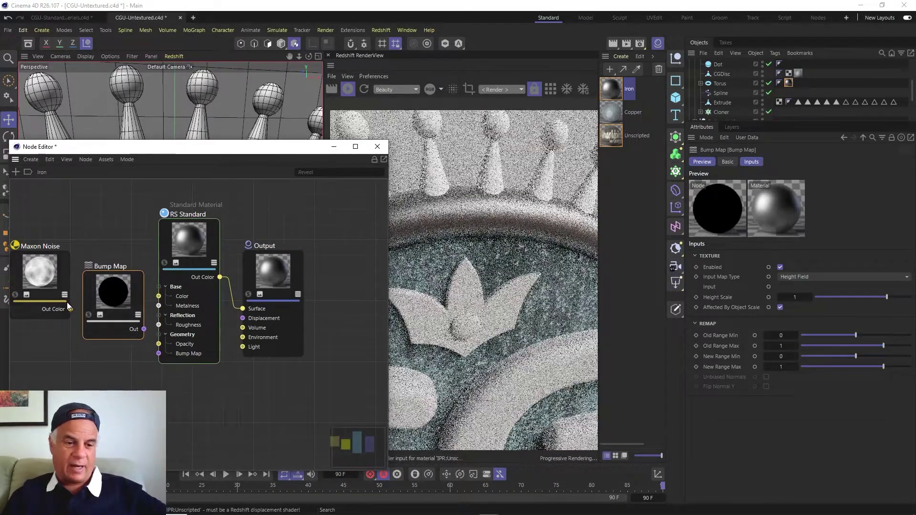
Connect Maxon Noise to the Bump Map's Texture Input and the Bump Map's output to RS Standard's Bump Map
drag(69, 308, 90, 316)
mouse_move(117, 330)
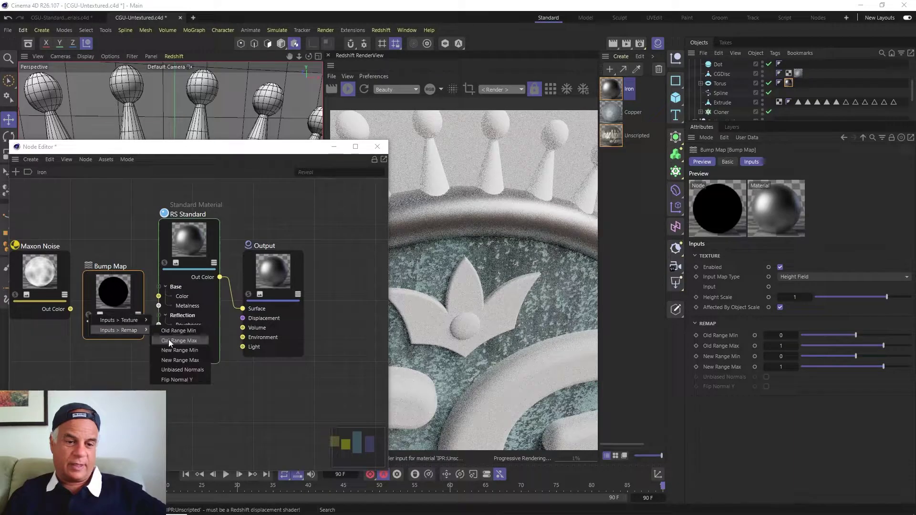
mouse_move(144, 321)
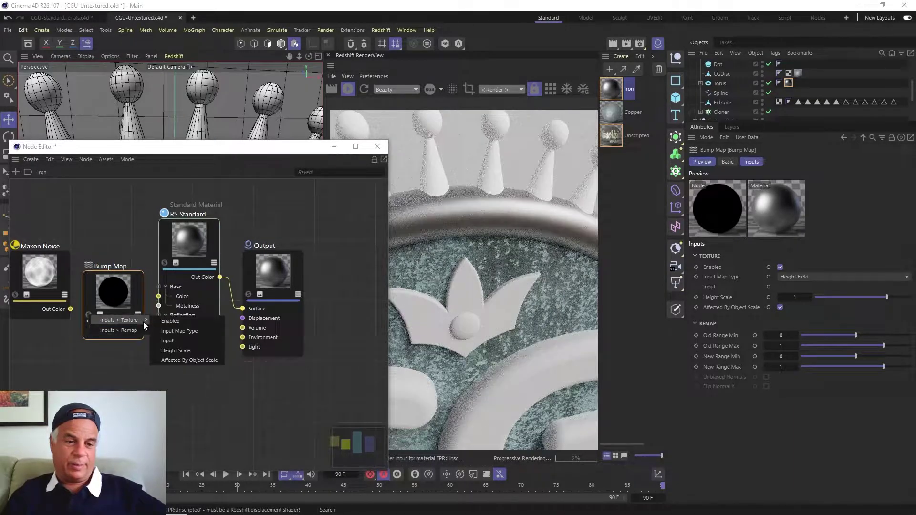
click(167, 340)
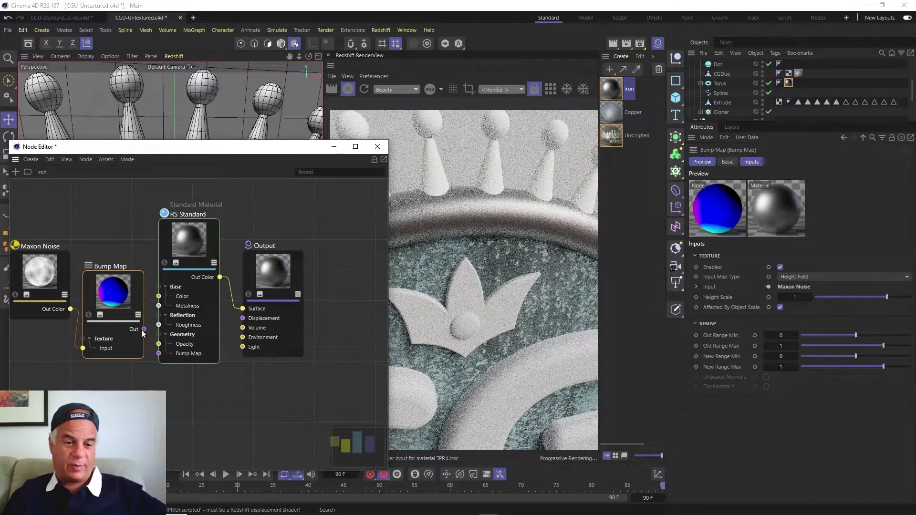
drag(143, 329, 158, 354)
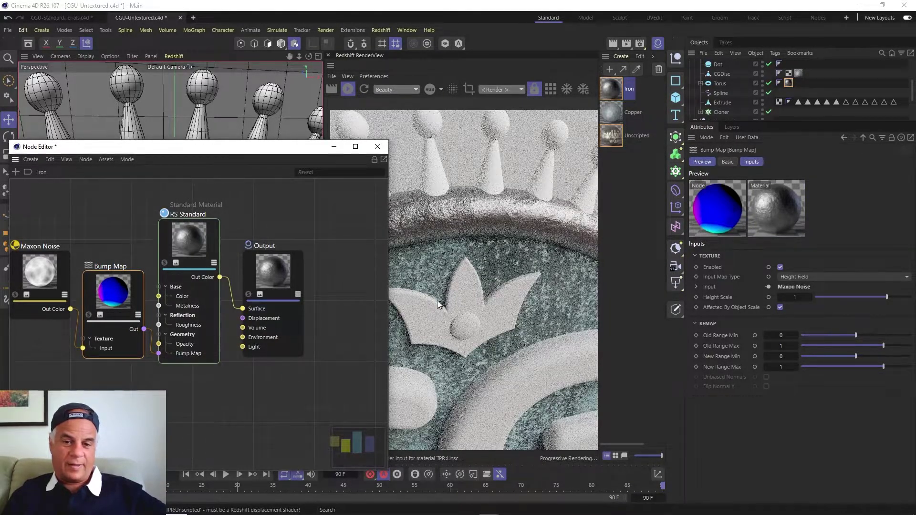
drag(274, 153, 203, 154)
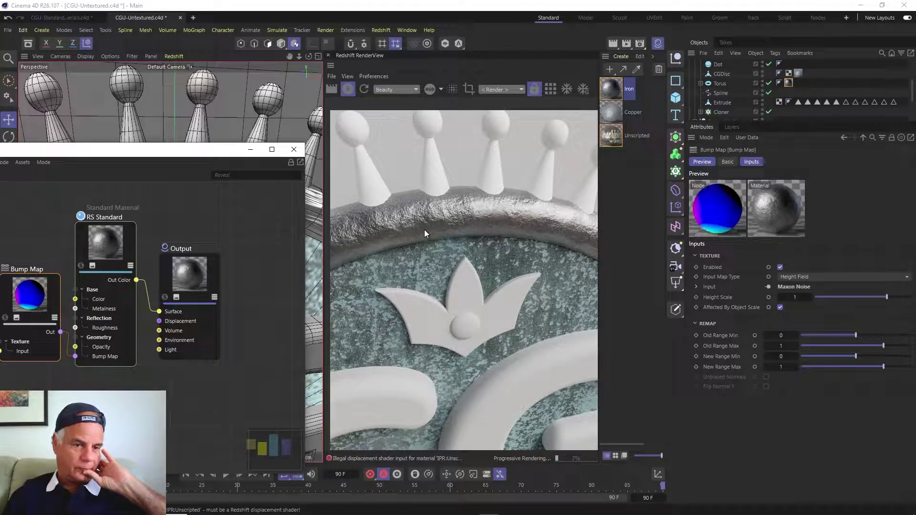
Try an Overall Scale of 2 on the Maxon Noise node, and settle on 0.5
drag(184, 151, 254, 124)
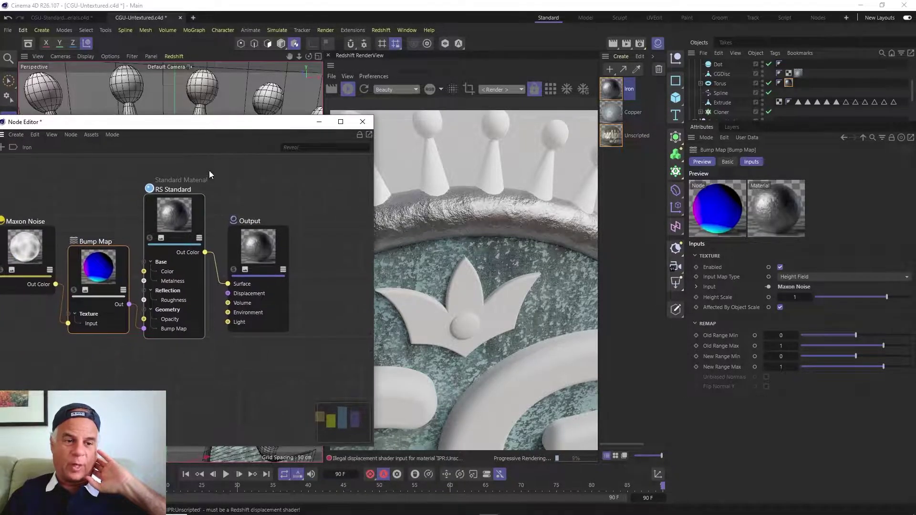
click(50, 242)
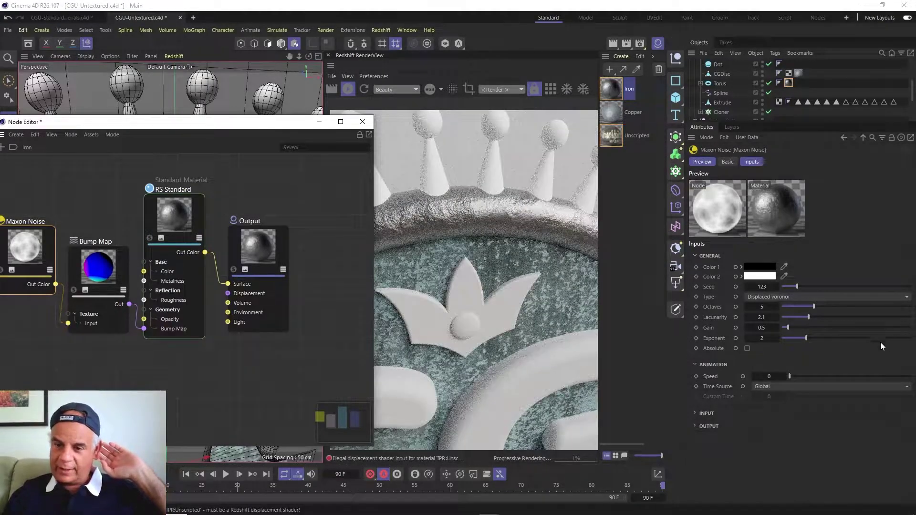
click(696, 413)
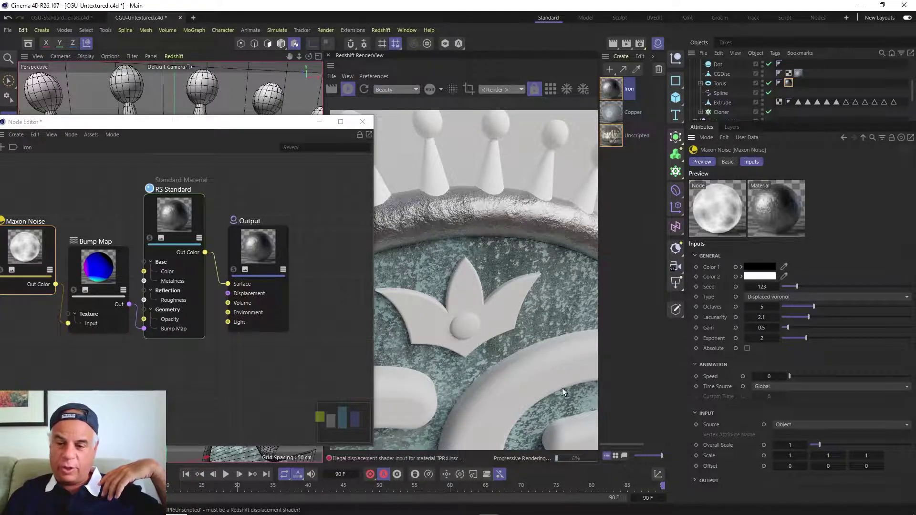
click(784, 445)
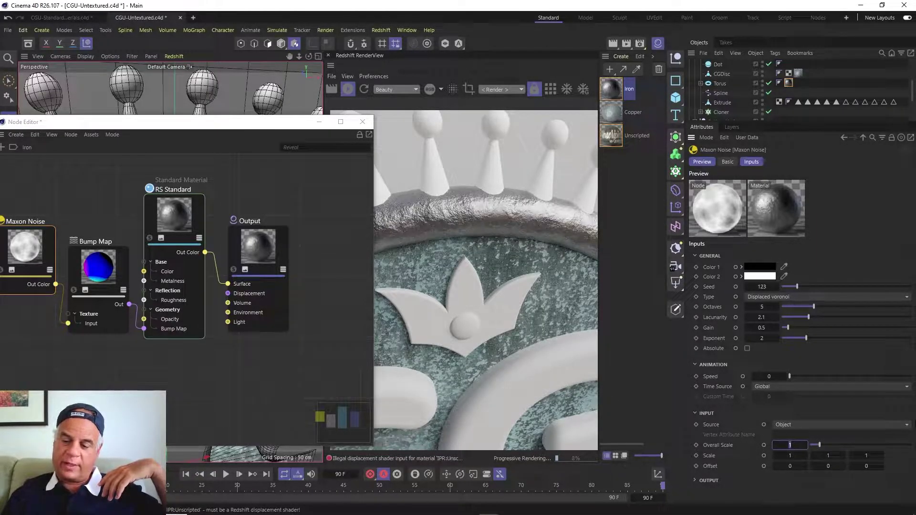
text(2)
key(Return)
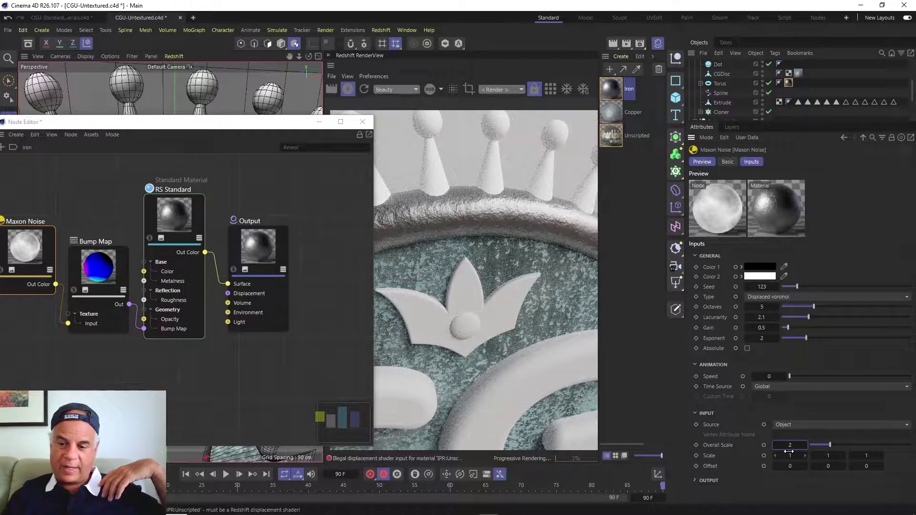
click(790, 445)
text(0.5)
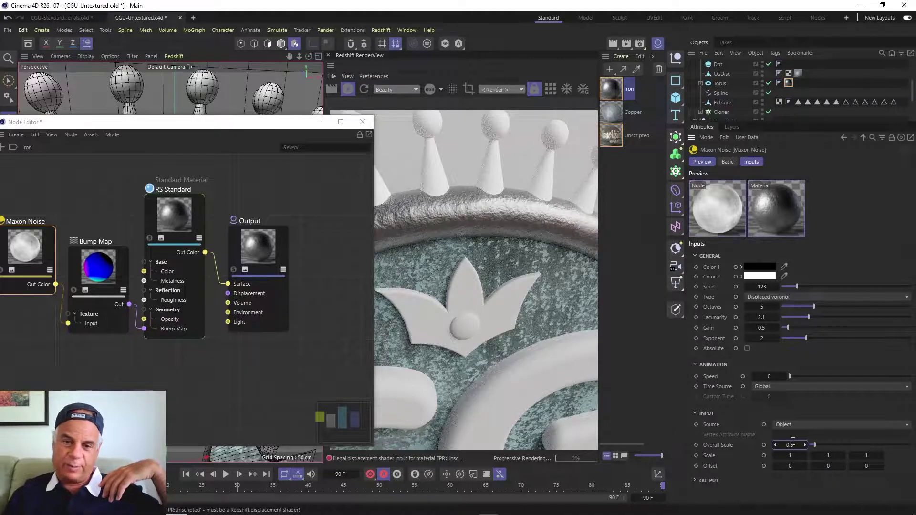
key(Return)
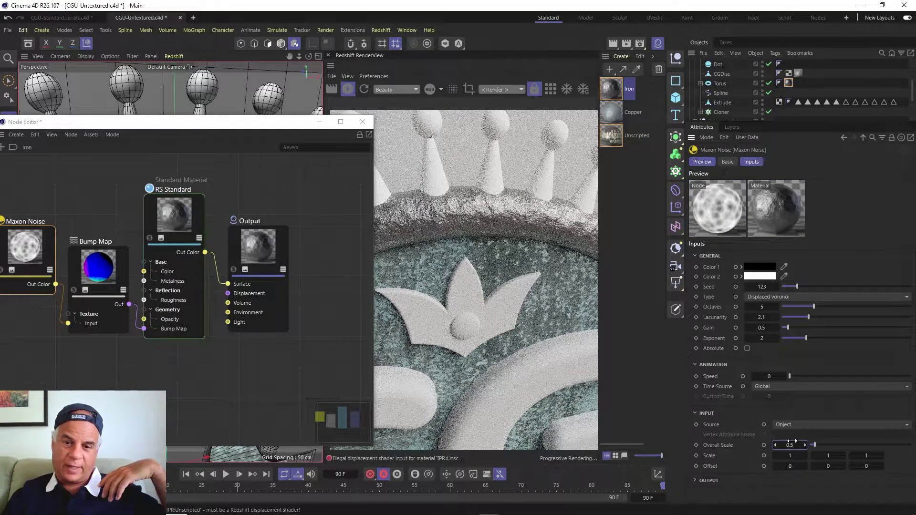
drag(271, 128, 213, 125)
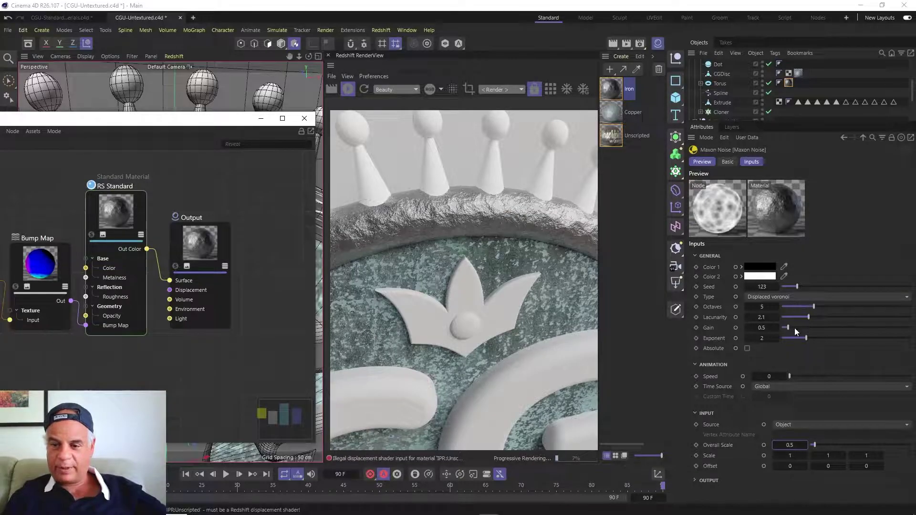
Set the Bump Map node's Height Scale to 0.25 and uncover the ring in the render
click(68, 250)
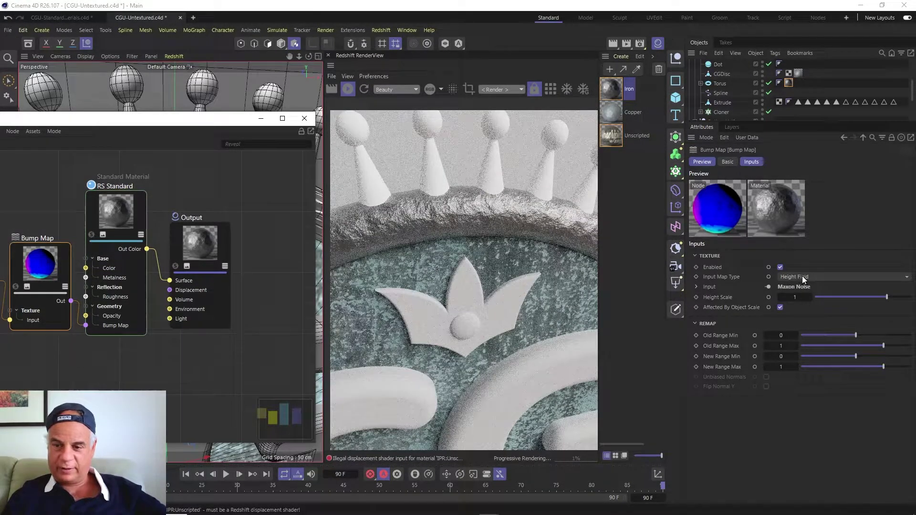
double_click(795, 298)
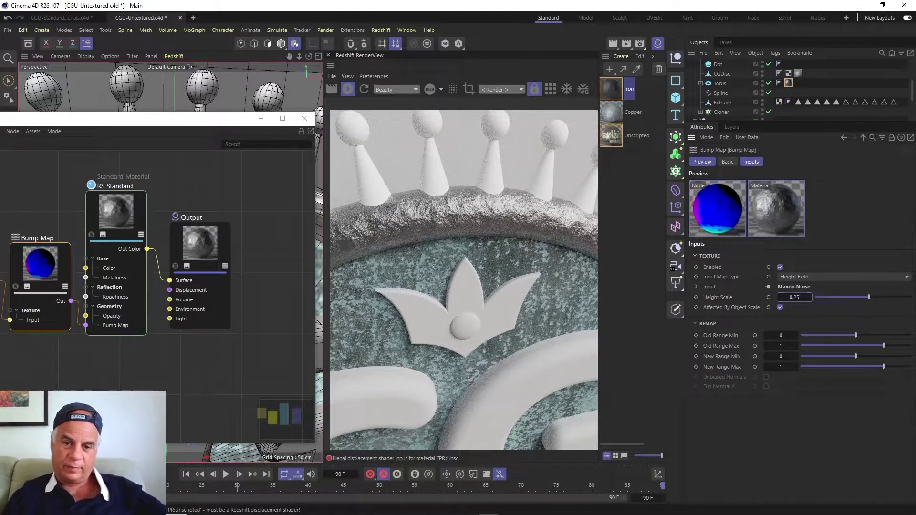
key(Return)
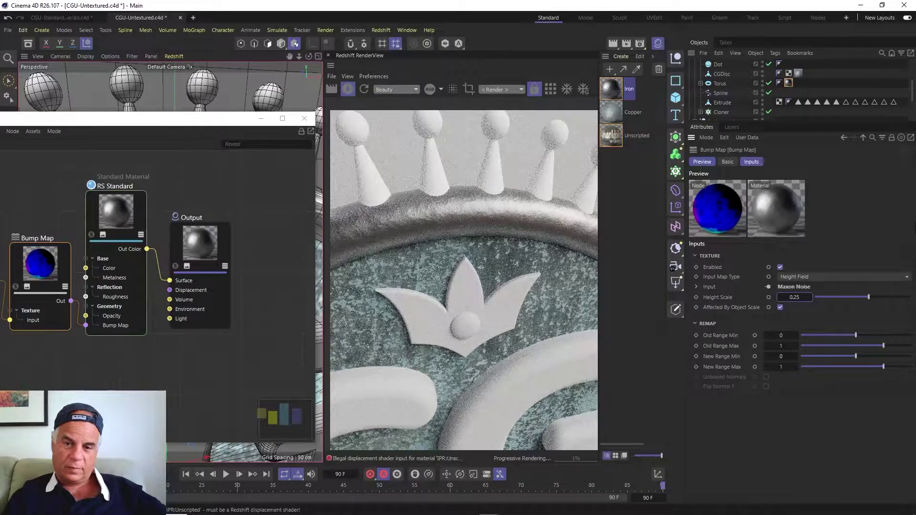
drag(243, 121, 188, 116)
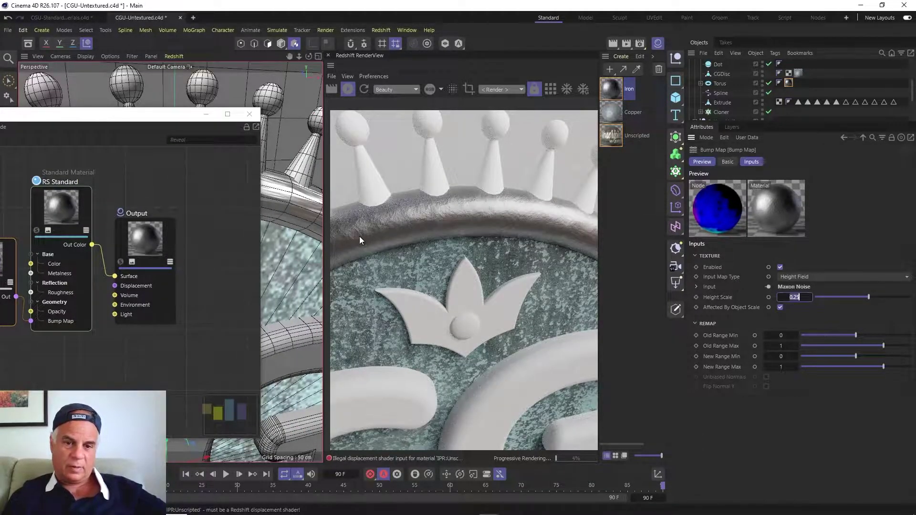
Check the ring's bump up close in the render and lower the Height Scale to 0.2
middle_drag(360, 236, 449, 236)
scroll(448, 234, up, 3)
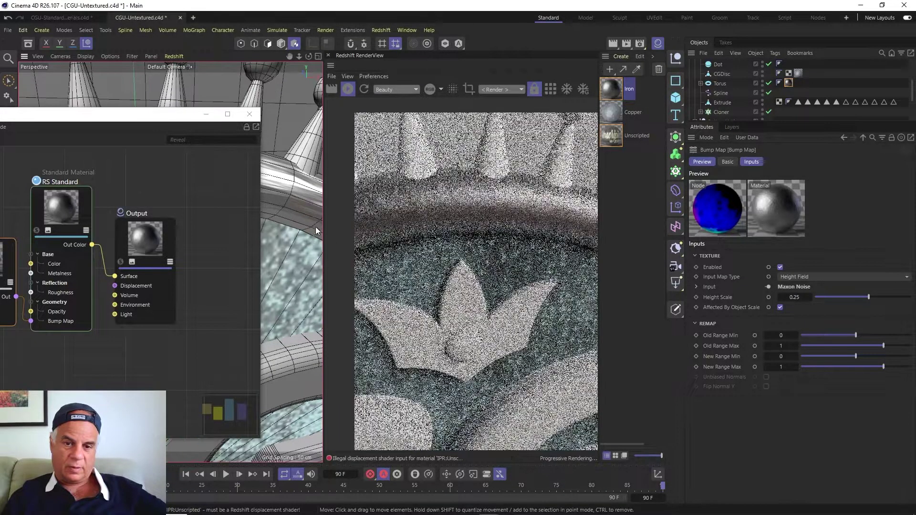
scroll(299, 233, up, 5)
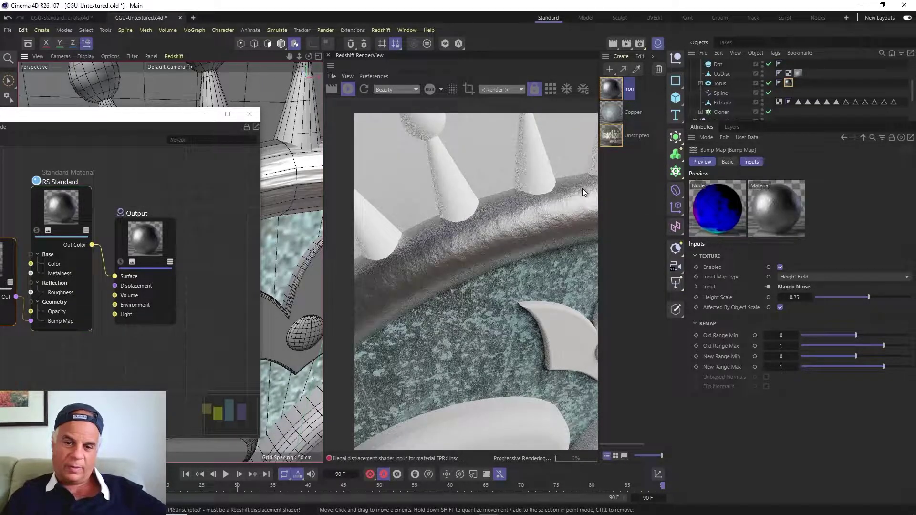
double_click(794, 297)
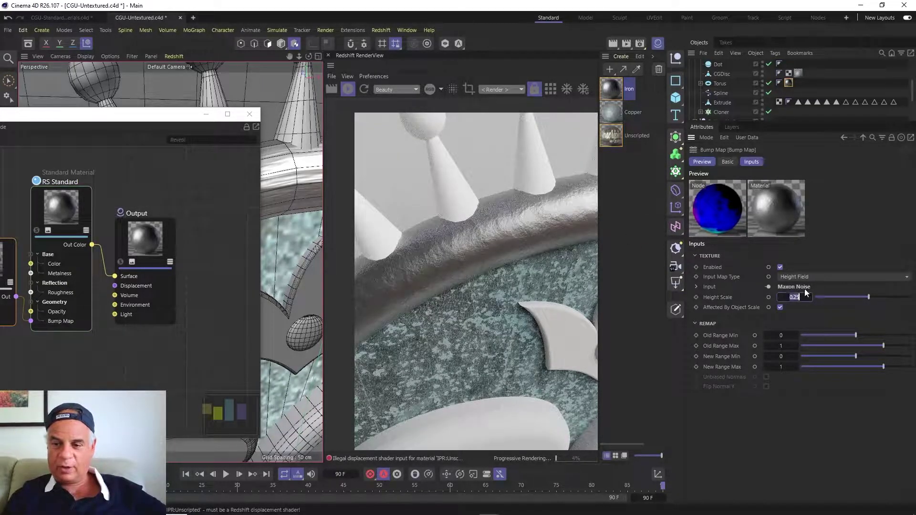
text(0.2)
key(Return)
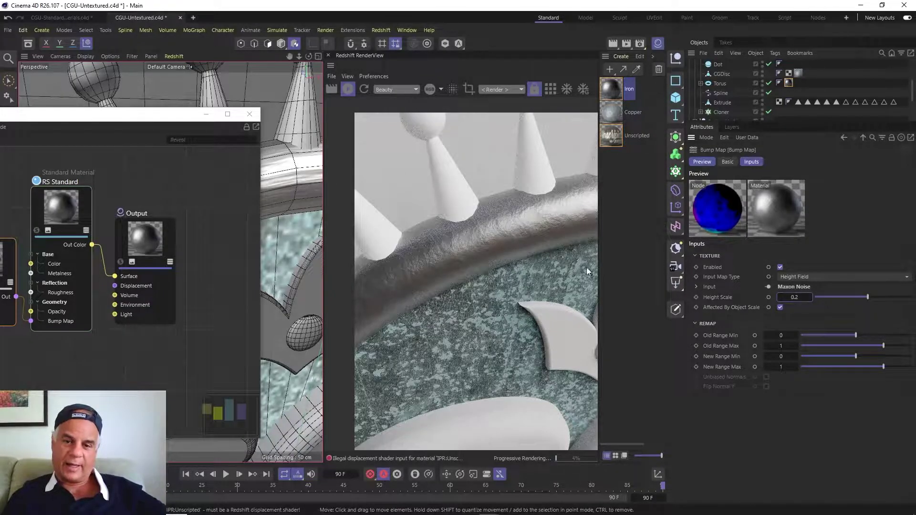
Darken the RS Standard base color to a grey of about RGB 55, 54, 54
click(84, 190)
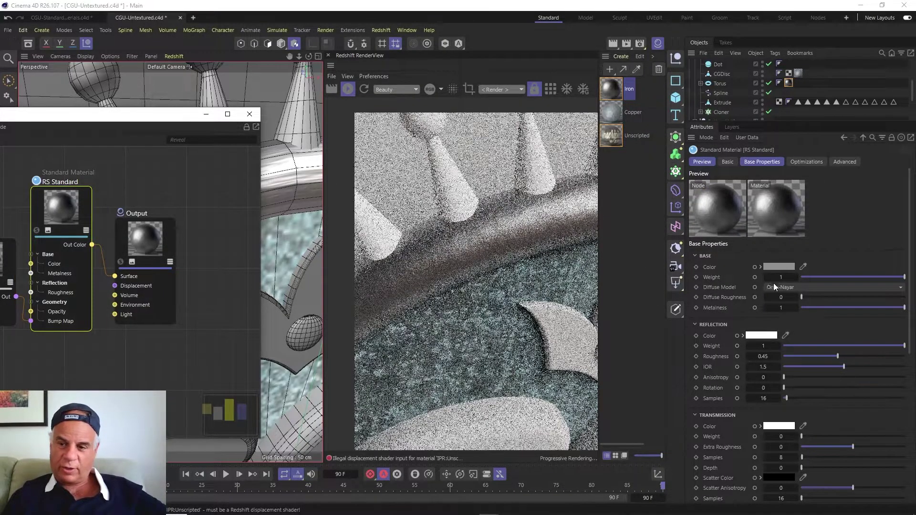
click(777, 266)
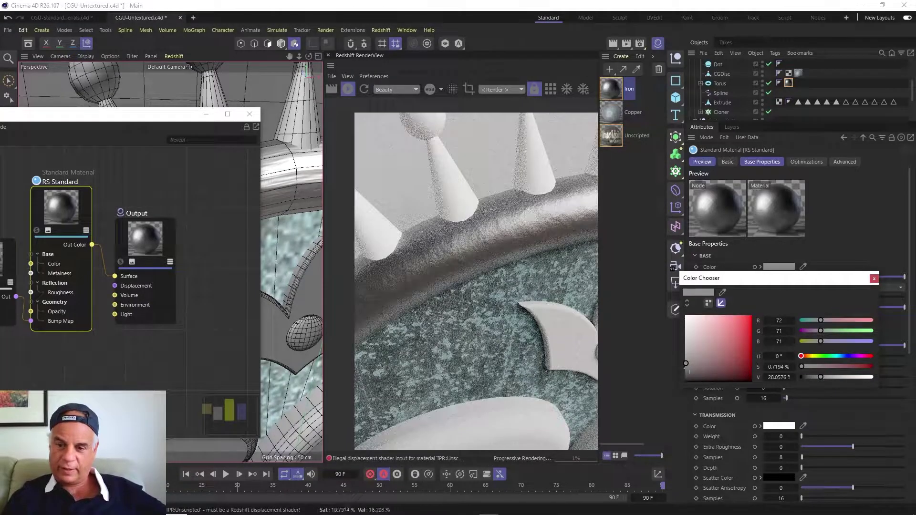
drag(686, 363, 685, 367)
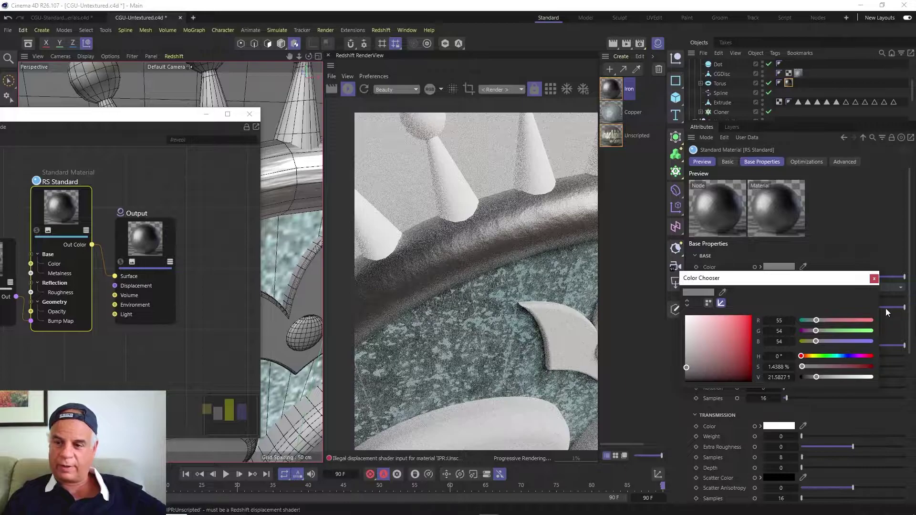
click(872, 278)
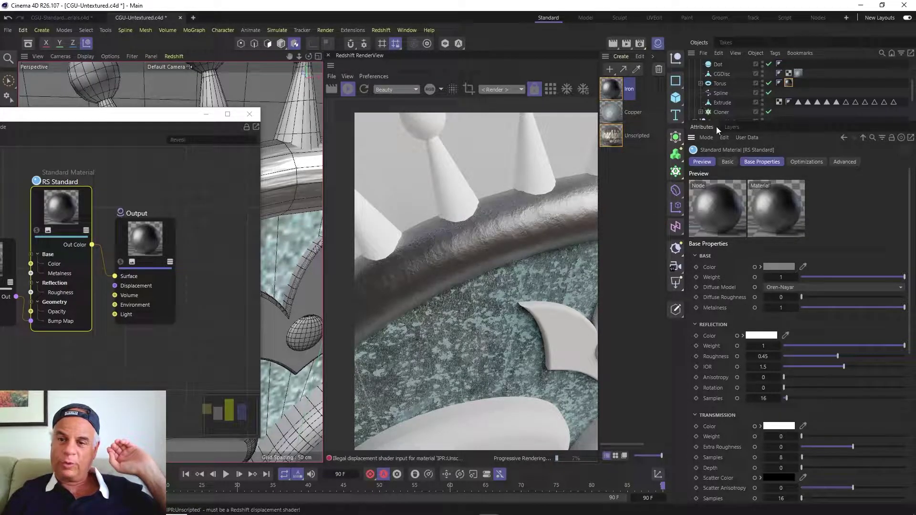
Enlarge the object list, expand the Cloner, and apply the Iron material to its Cone
drag(718, 122, 724, 260)
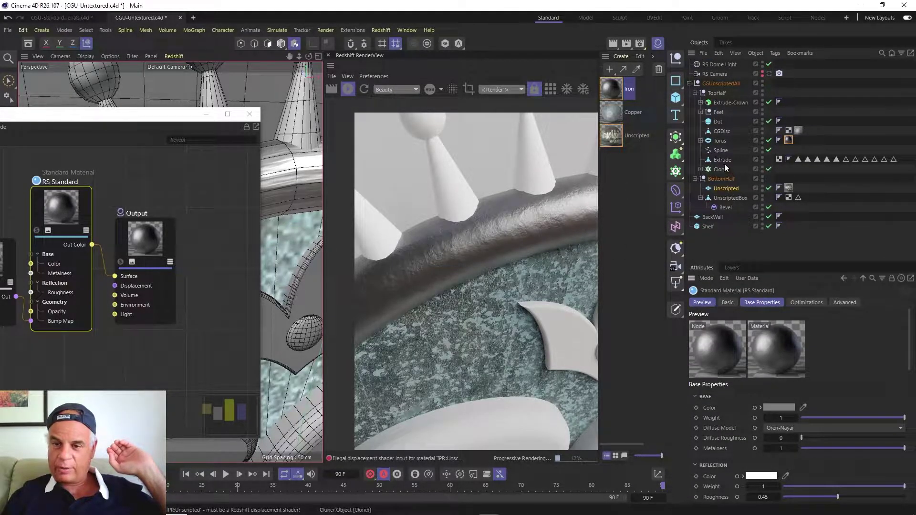
click(700, 169)
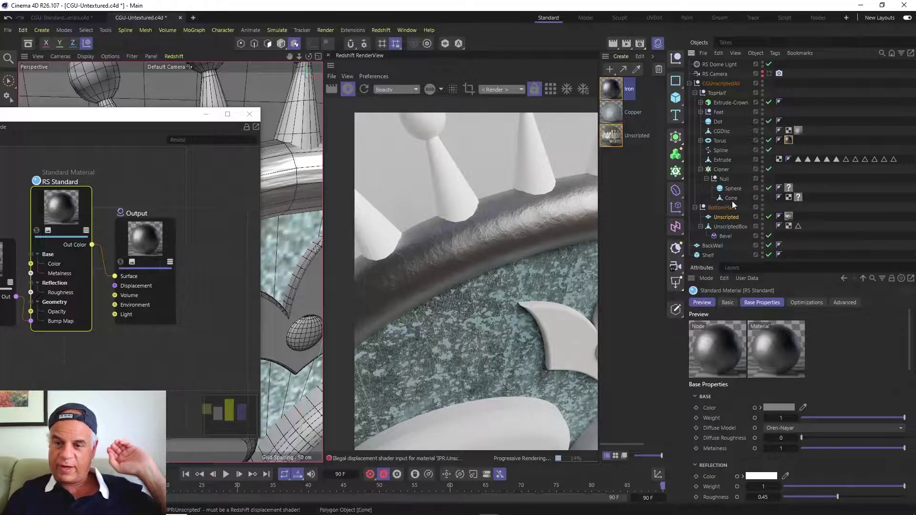
drag(609, 88, 728, 200)
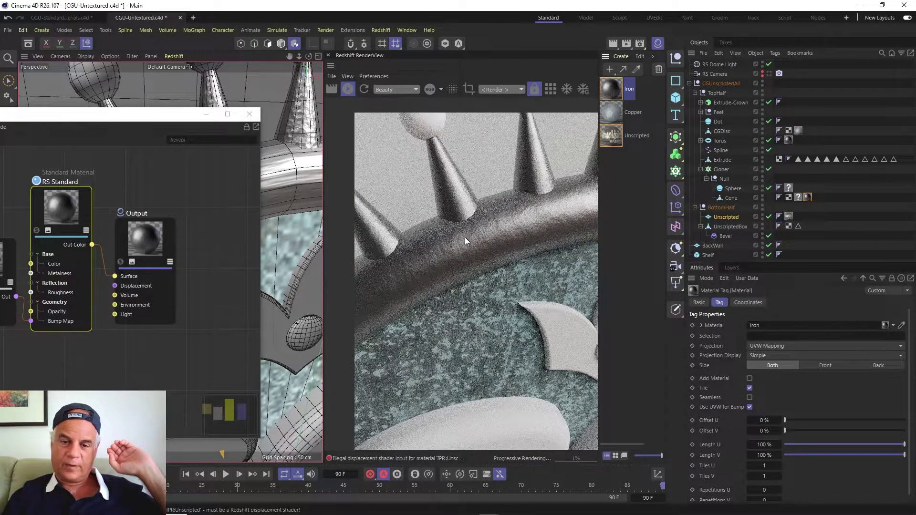
Close the Node Editor window to uncover the viewport with the top of the sign in view
scroll(310, 223, down, 5)
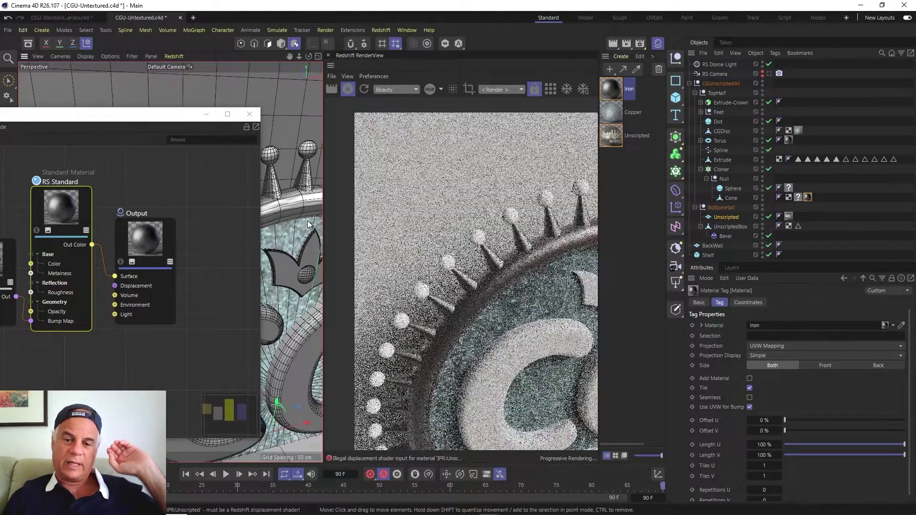
alt+drag(282, 217, 124, 169)
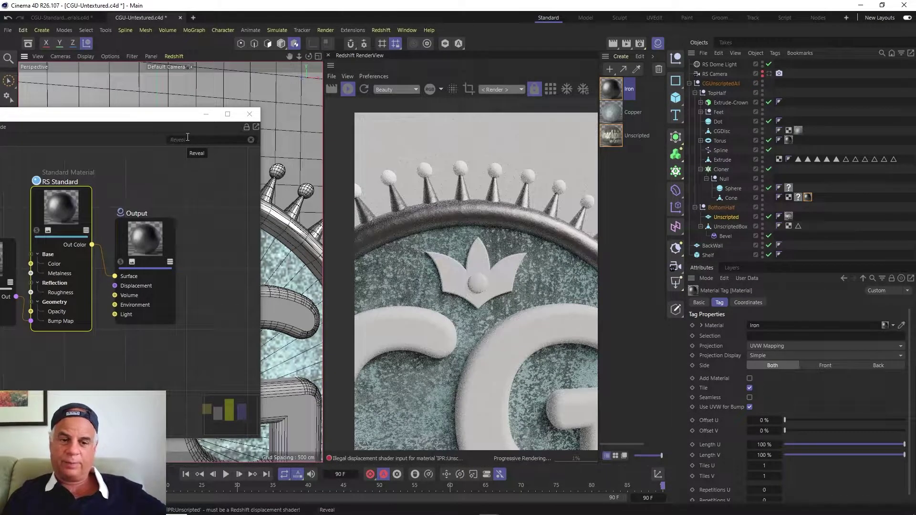
click(249, 114)
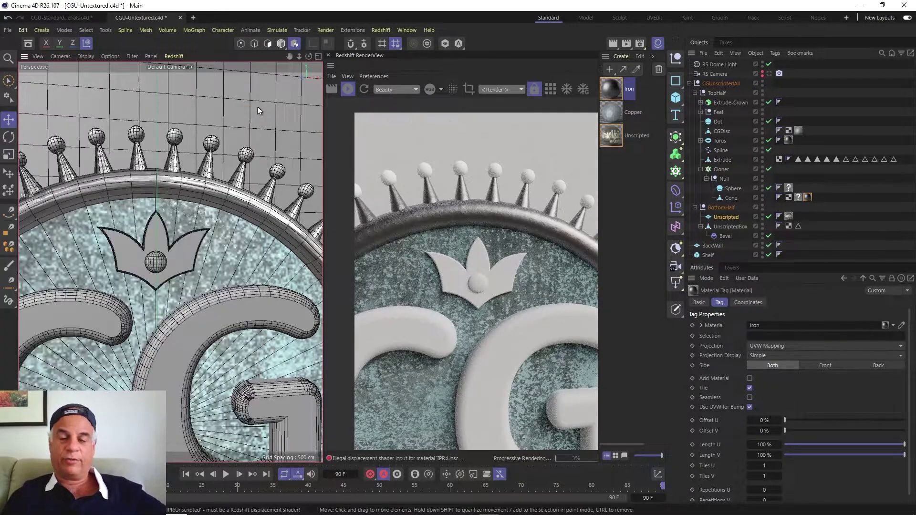
Switch to Photoshop, examine the sign's metal finishes in the CG-Unscripted-Logo reference at 100%, and return to Cinema 4D
mouse_move(352, 513)
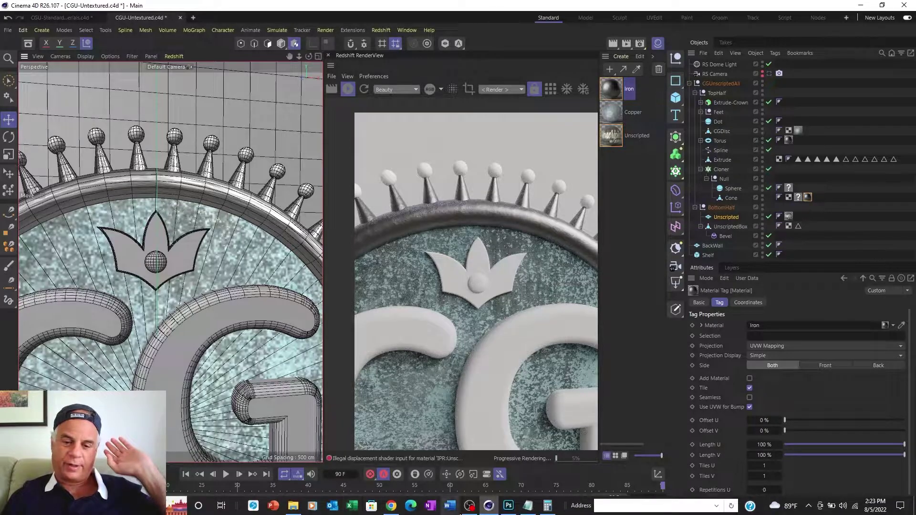
click(508, 506)
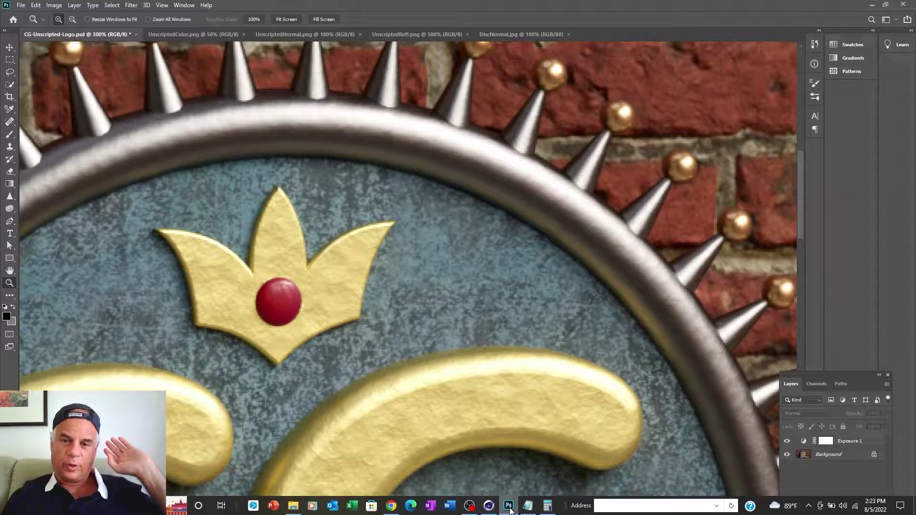
double_click(8, 282)
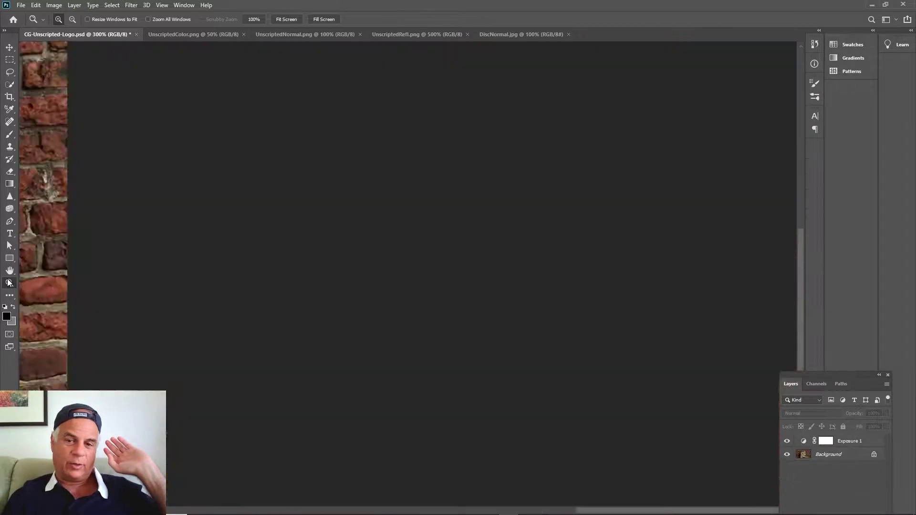
double_click(8, 282)
drag(336, 389, 372, 238)
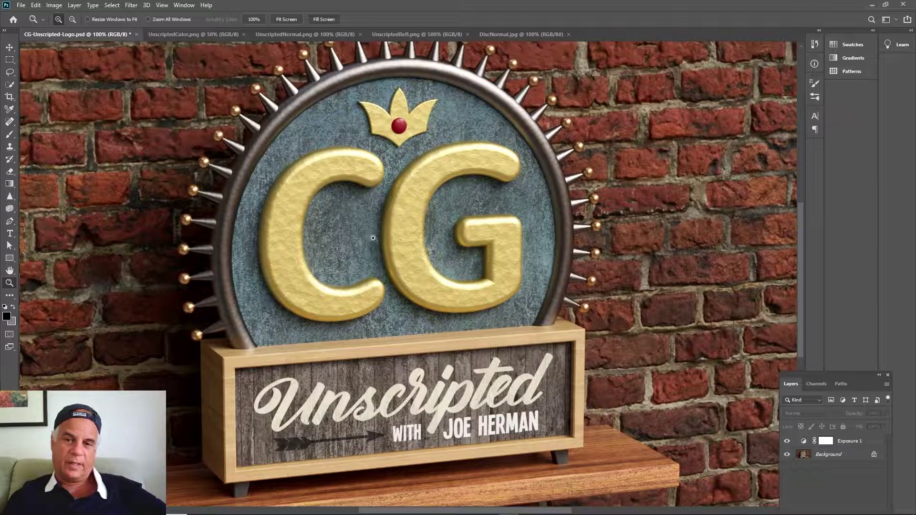
click(871, 5)
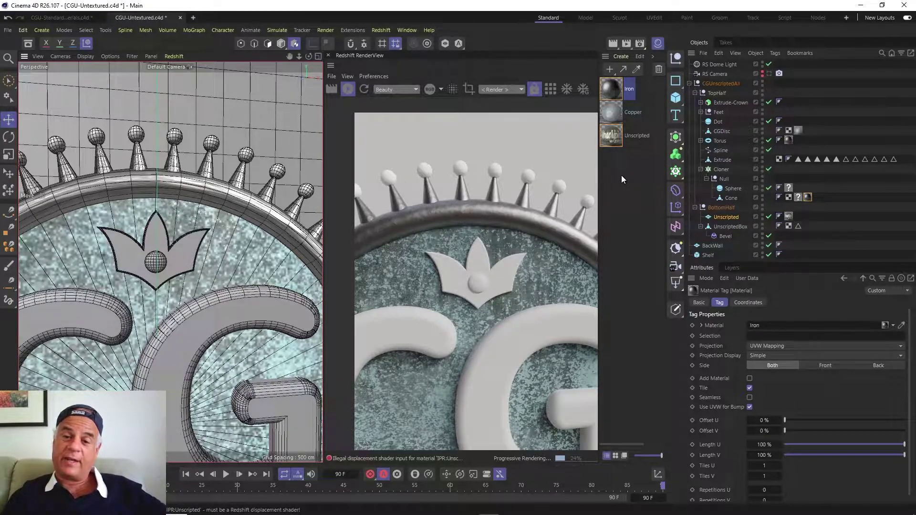
Create a new Redshift Standard material and open its node graph clear of the attribute settings
click(610, 70)
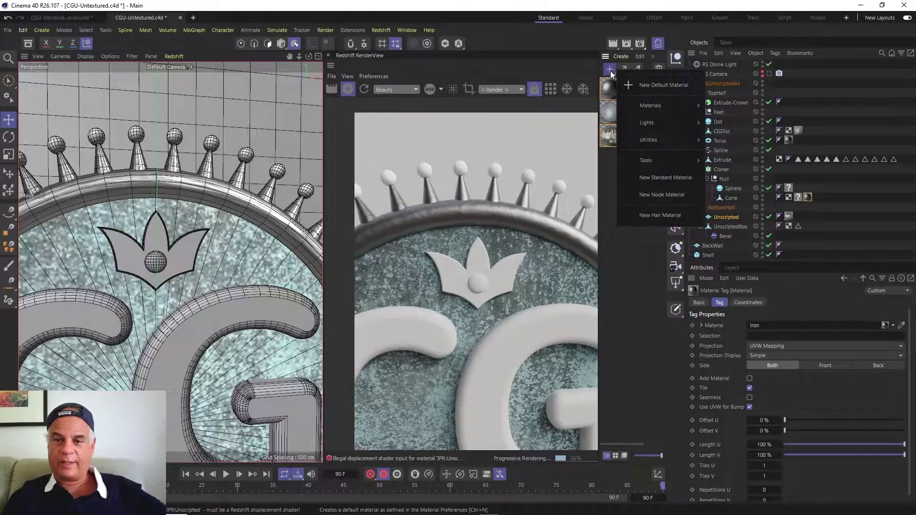
mouse_move(673, 107)
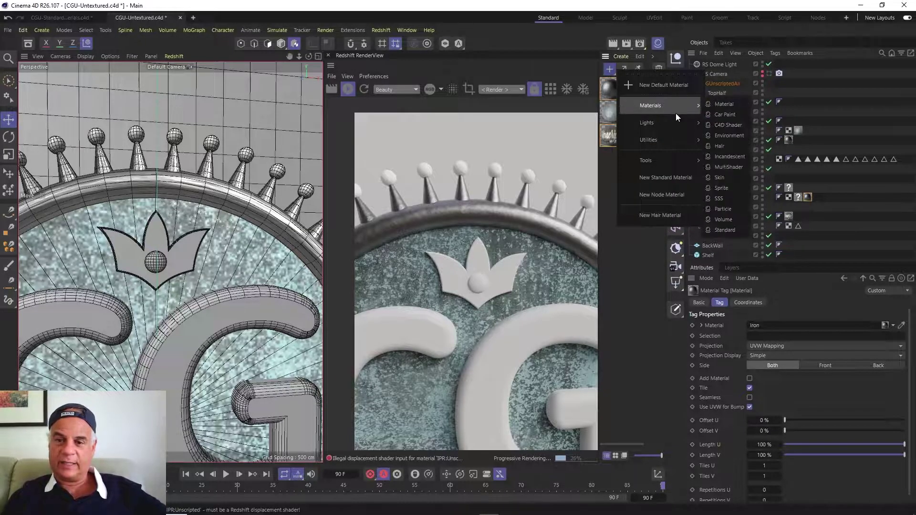
click(727, 230)
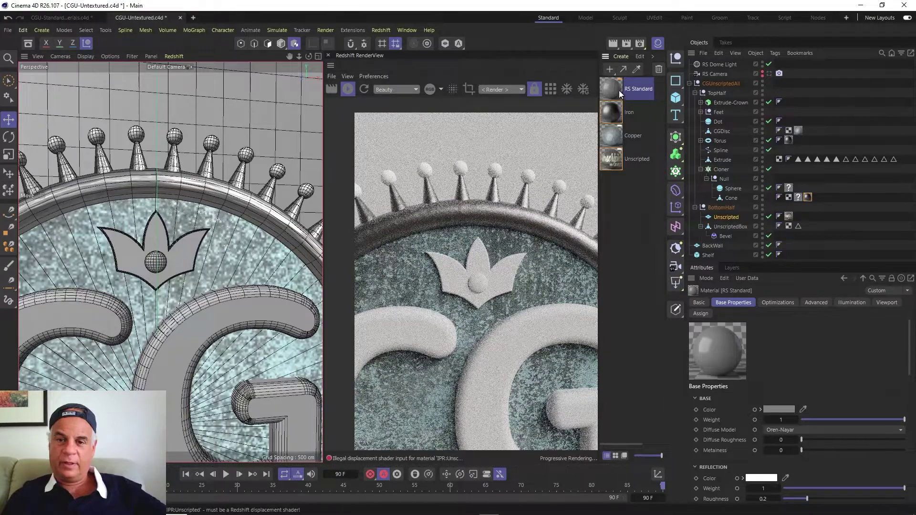
double_click(617, 89)
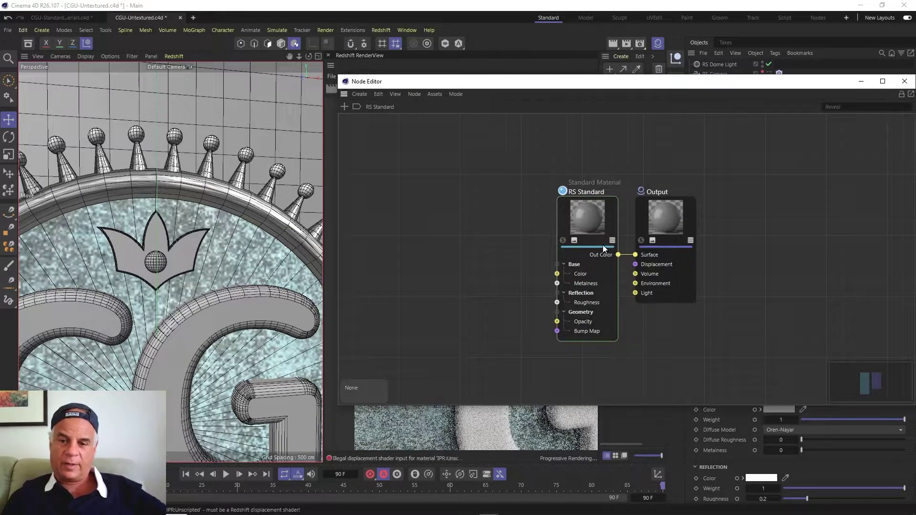
drag(666, 89, 371, 71)
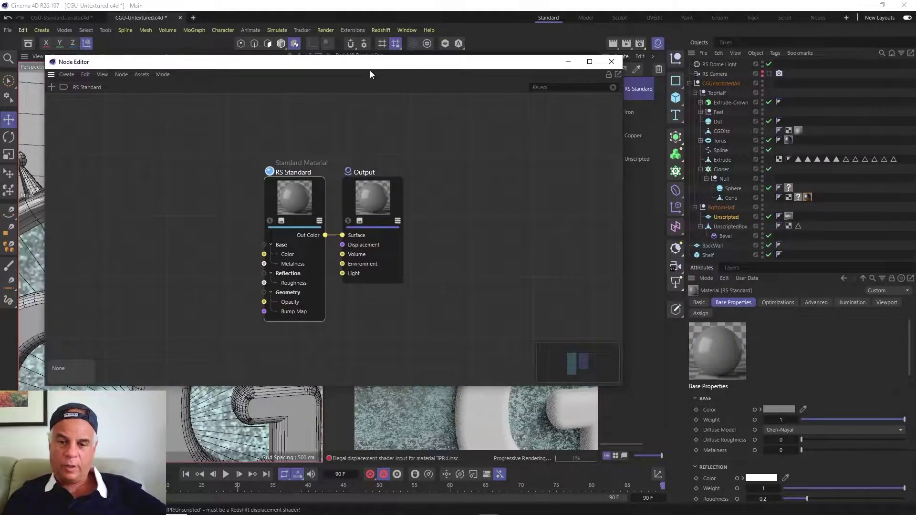
Set the RS Standard node's base color to a golden brown with hue 30° and about RGB 117, 71, 24
click(272, 236)
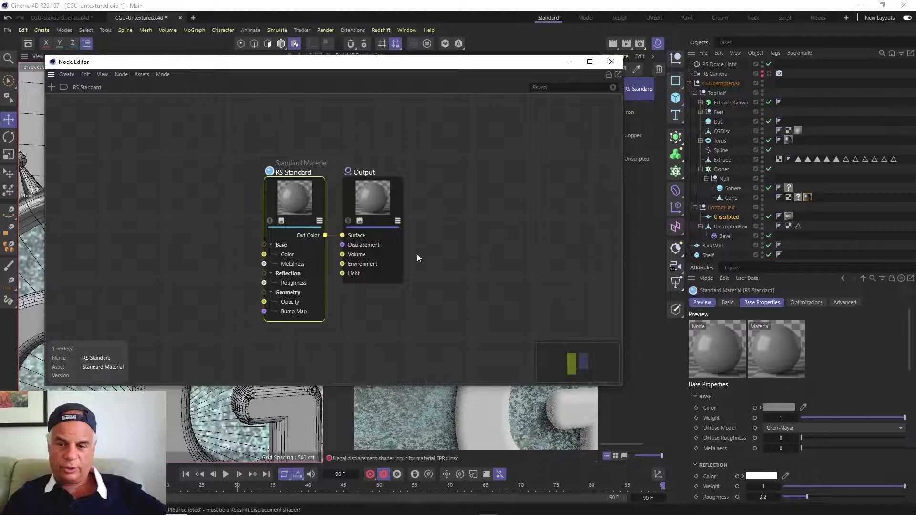
click(778, 407)
drag(734, 411, 747, 243)
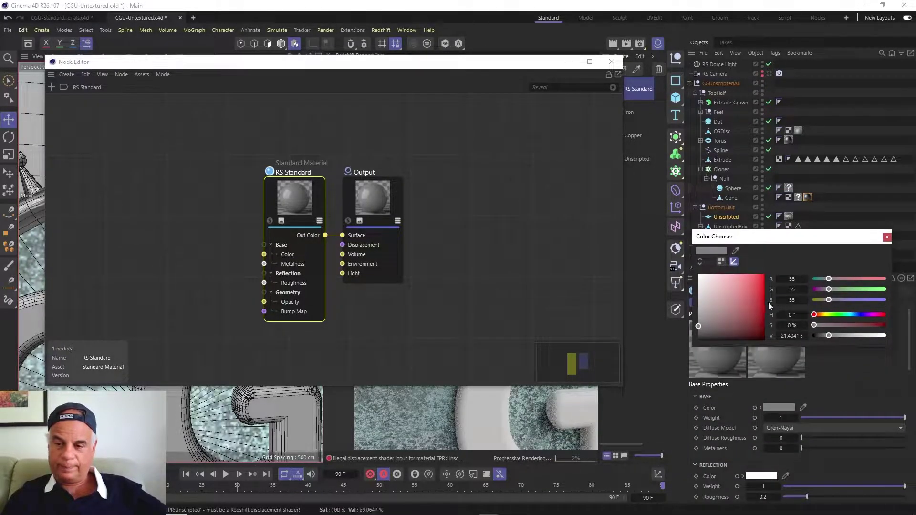
click(819, 314)
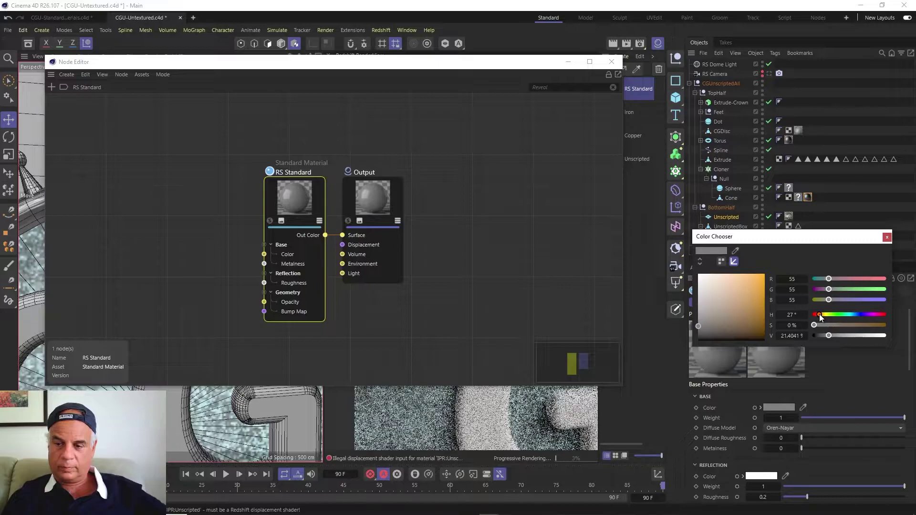
double_click(794, 314)
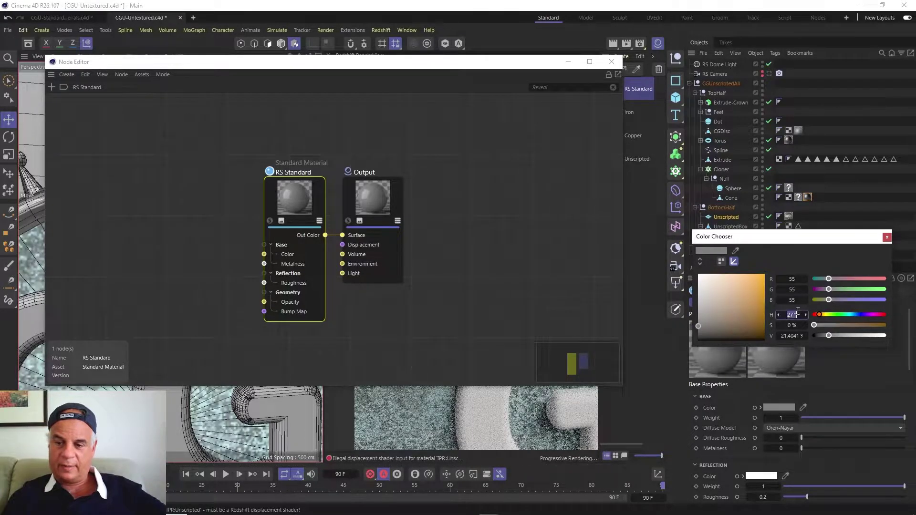
text(30)
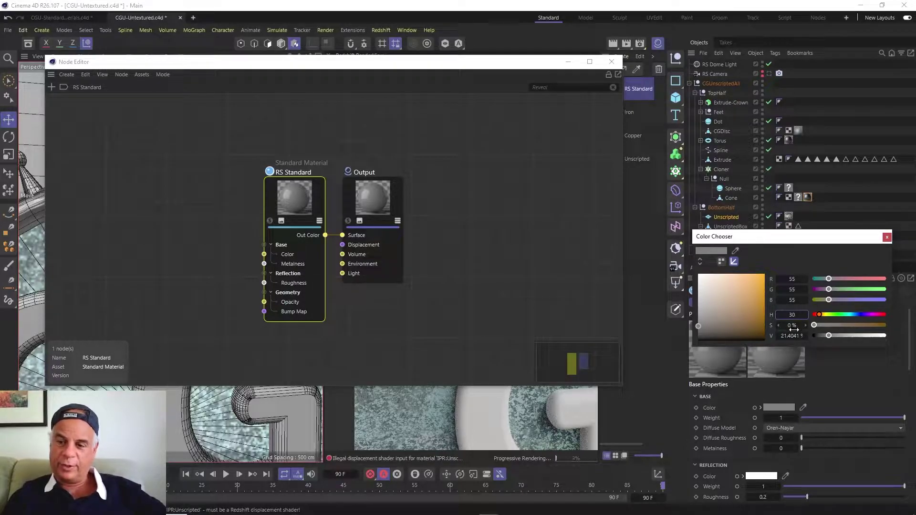
click(743, 308)
drag(743, 308, 750, 310)
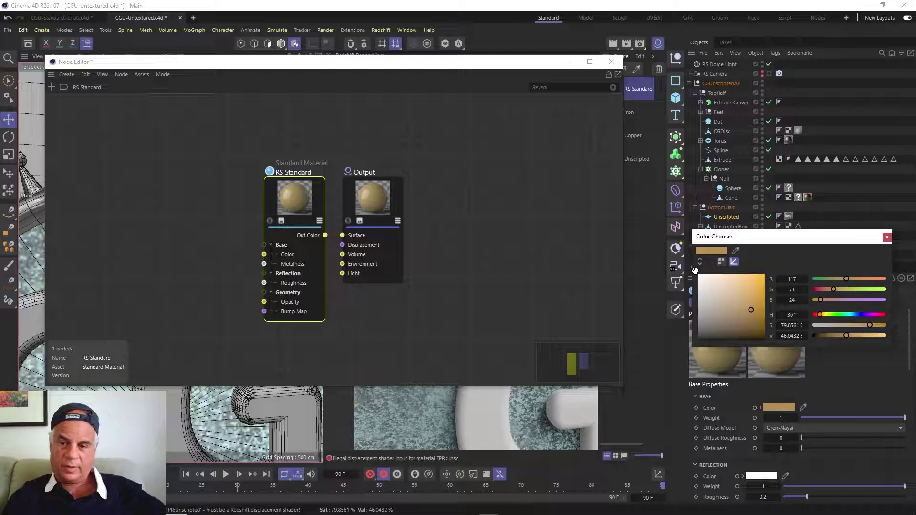
click(887, 237)
Set the RS Standard node's Metalness to 1 and reflection Roughness to 0.45, and close the Node Editor
drag(802, 451, 904, 448)
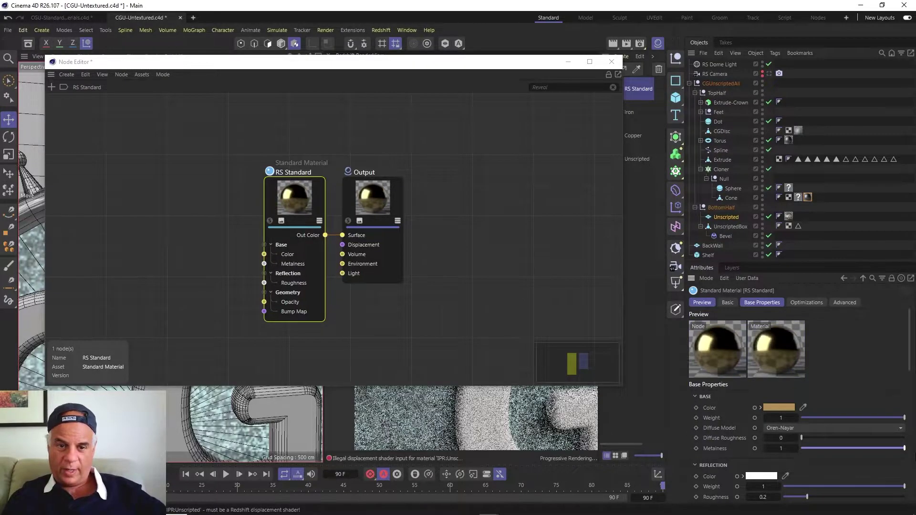
scroll(885, 344, down, 5)
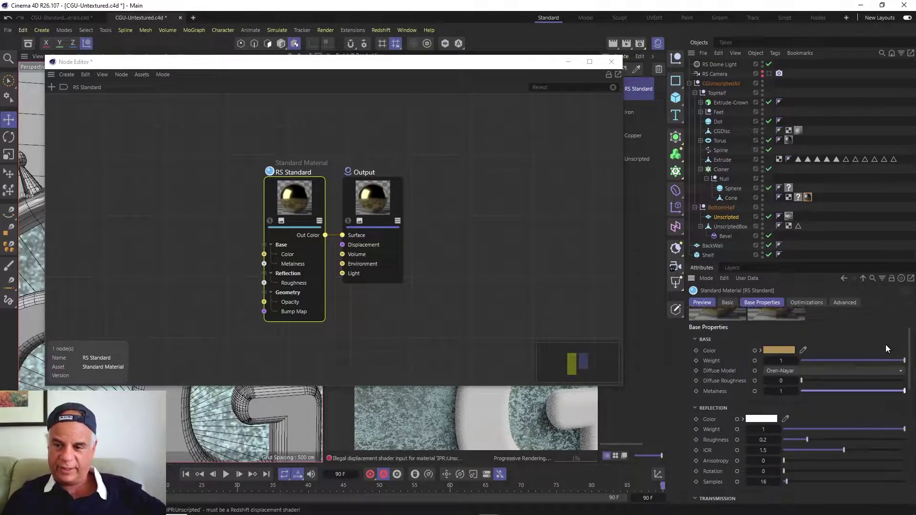
double_click(759, 383)
key(BackSpace)
text(.45)
key(Return)
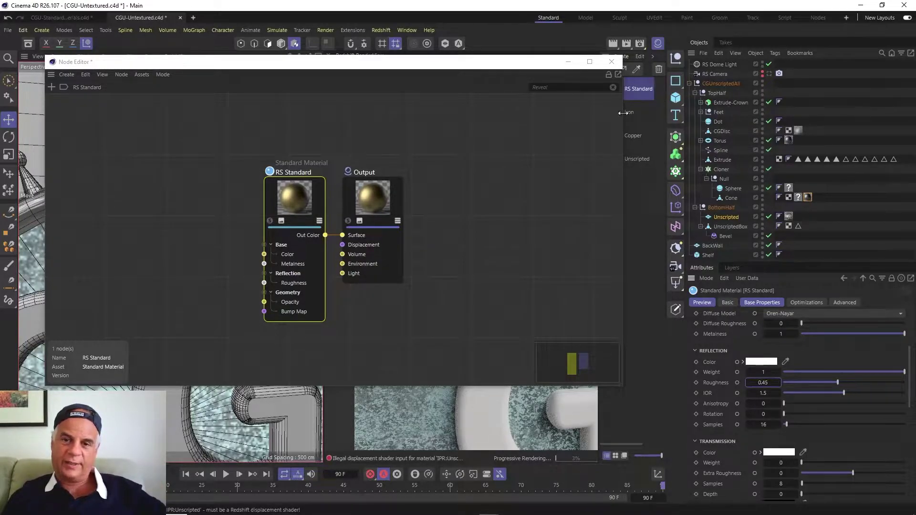
drag(542, 63, 379, 269)
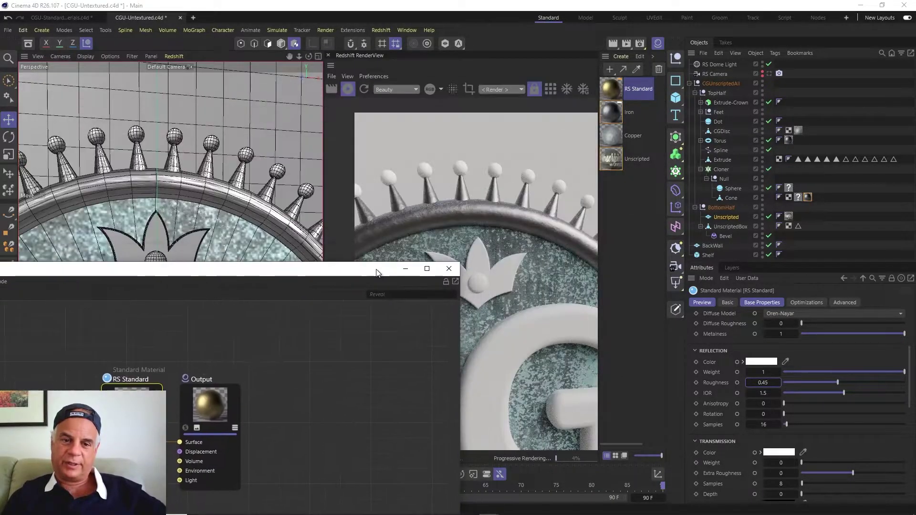
click(456, 268)
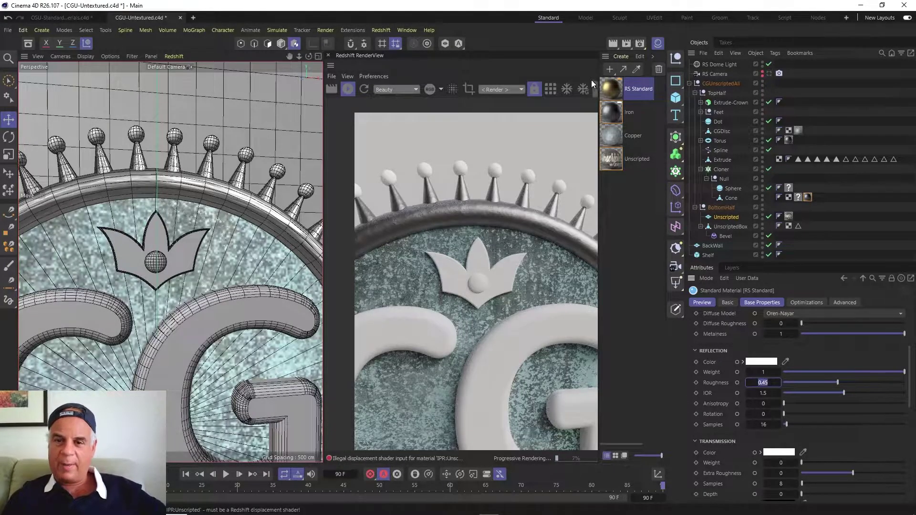
Rename the new golden RS Standard material to Brass
double_click(637, 89)
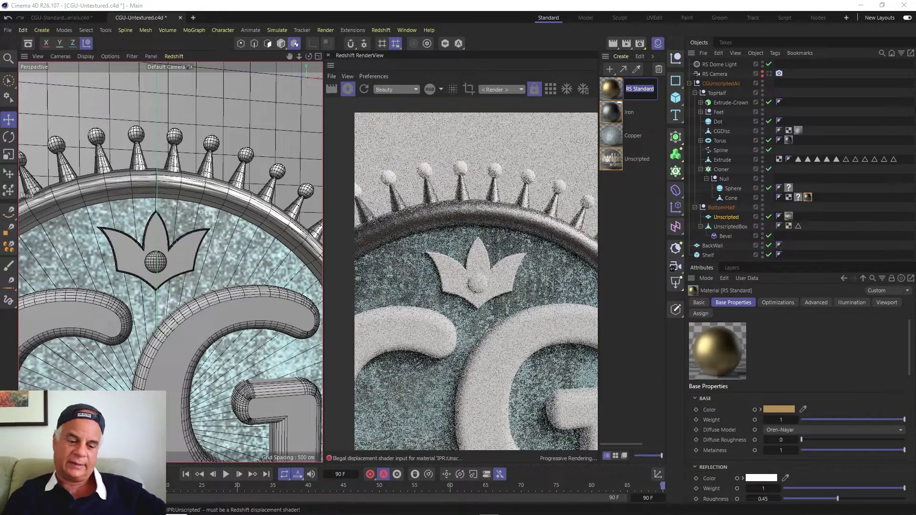
text(Brass)
key(Return)
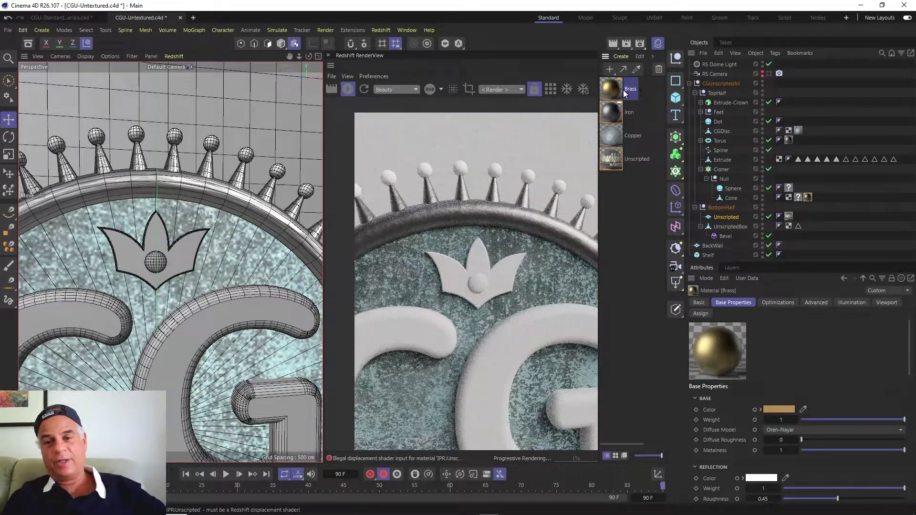
Apply the Brass material to the Sphere inside the Cloner and bring the whole sign into view
drag(614, 95, 715, 206)
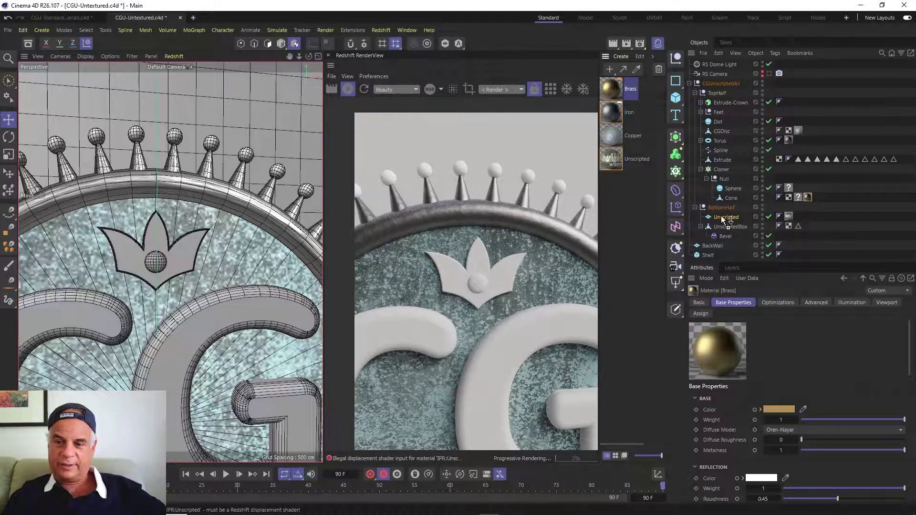
drag(723, 218, 737, 187)
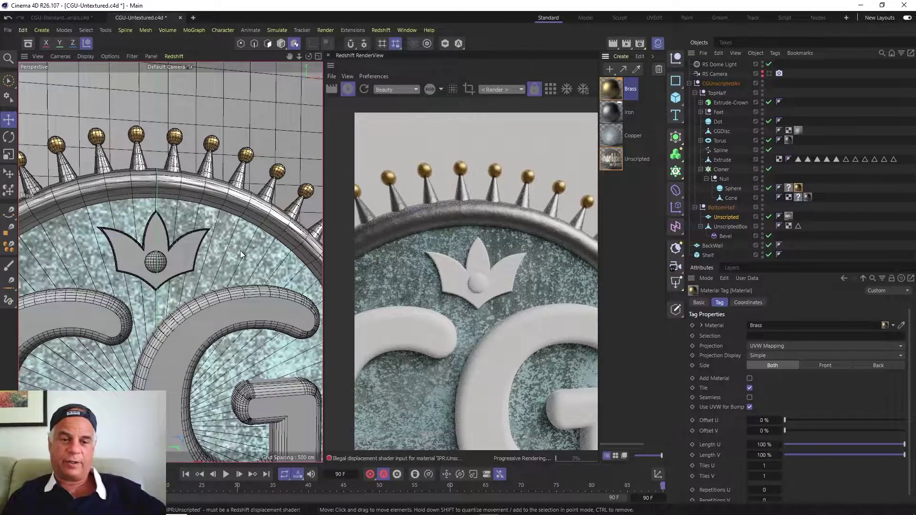
scroll(239, 253, down, 5)
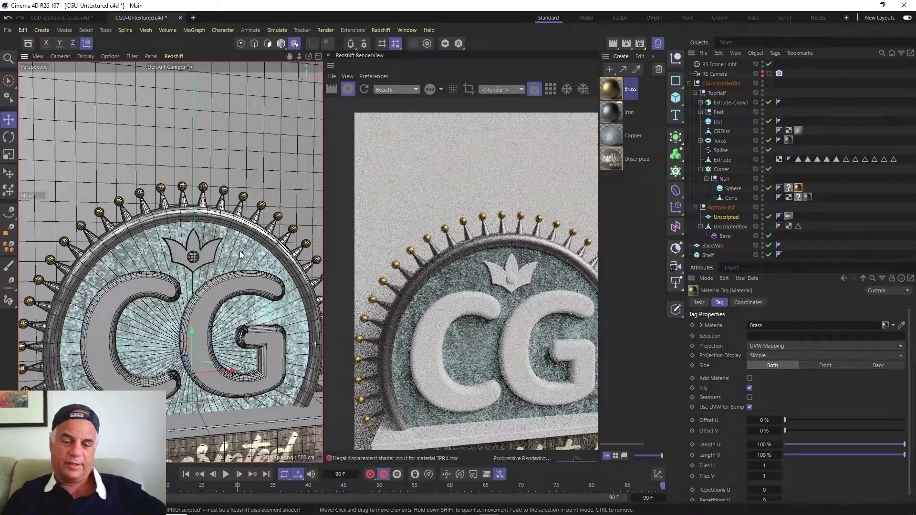
alt+middle_drag(244, 265, 236, 181)
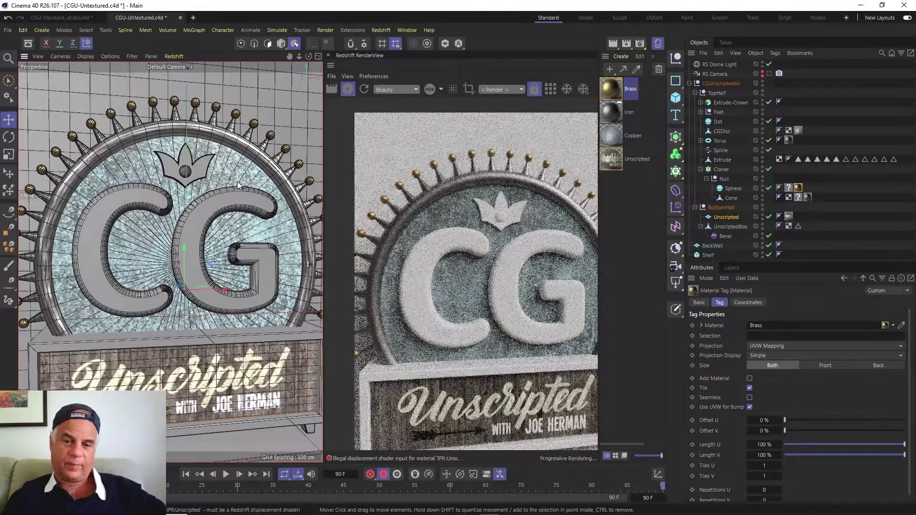